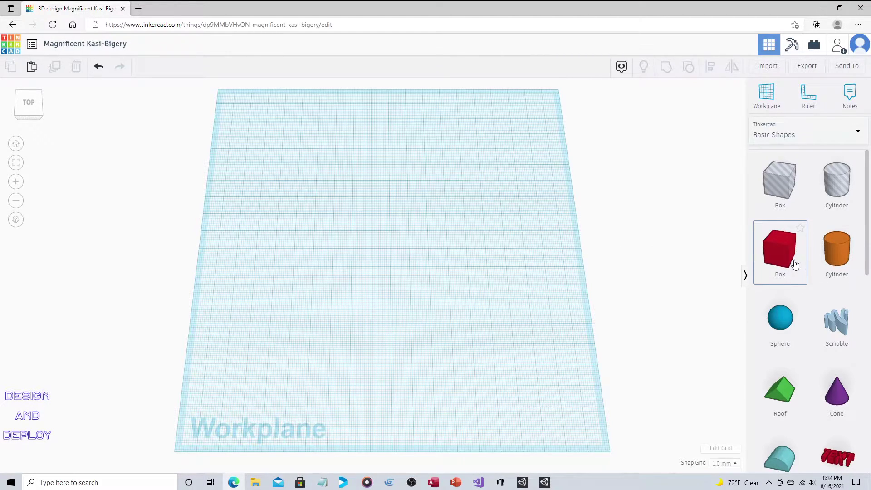
# - Place a solid box and a sphere side by side on the workplane and set the sphere's steps to 24
pyautogui.moveTo(790, 258); pyautogui.dragTo(387, 234)
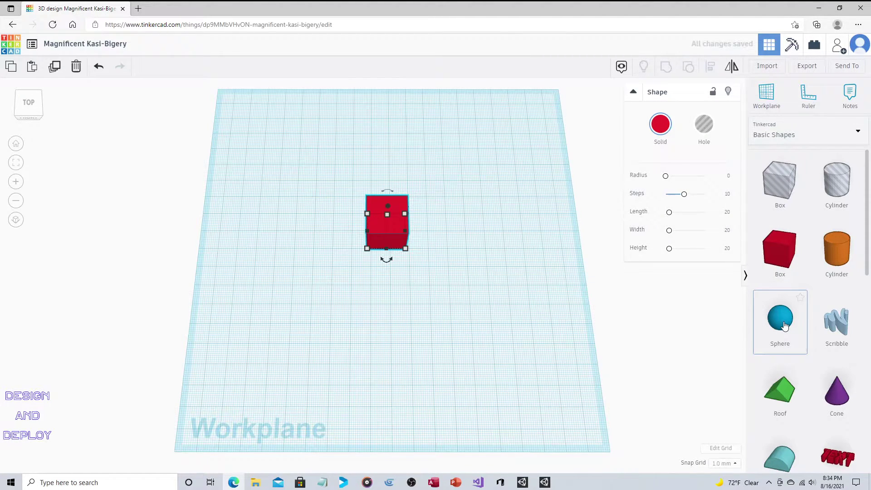
pyautogui.moveTo(784, 325); pyautogui.dragTo(451, 231)
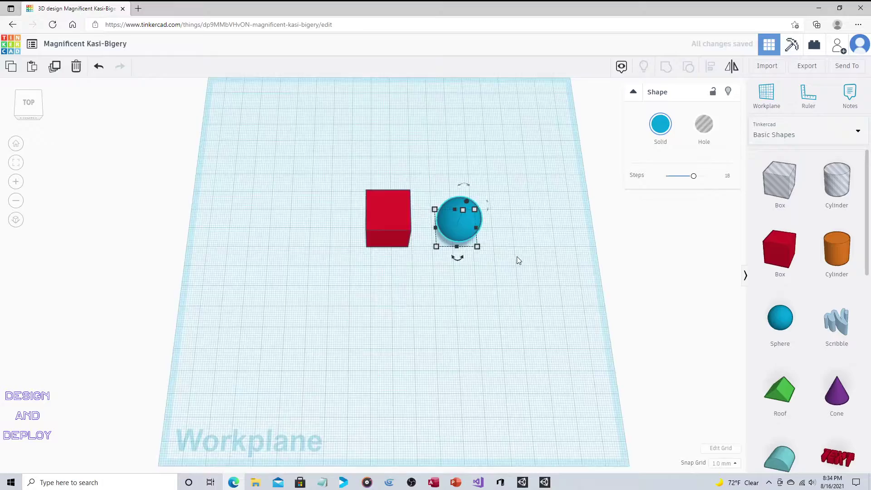
pyautogui.scroll(3, 519, 257)
pyautogui.moveTo(693, 176); pyautogui.dragTo(723, 182)
# - Raise the sphere 15 mm and move it directly over the box
pyautogui.moveTo(565, 238); pyautogui.dragTo(573, 294, button='right')
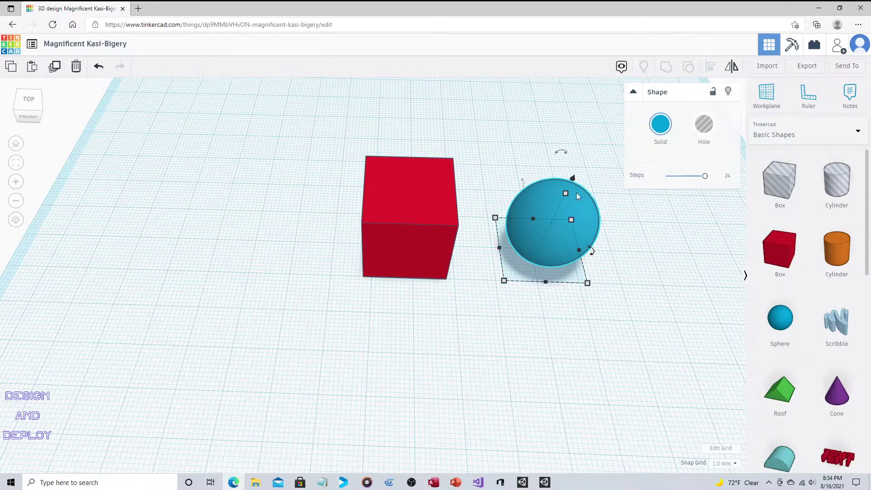
pyautogui.moveTo(574, 179); pyautogui.dragTo(599, 119)
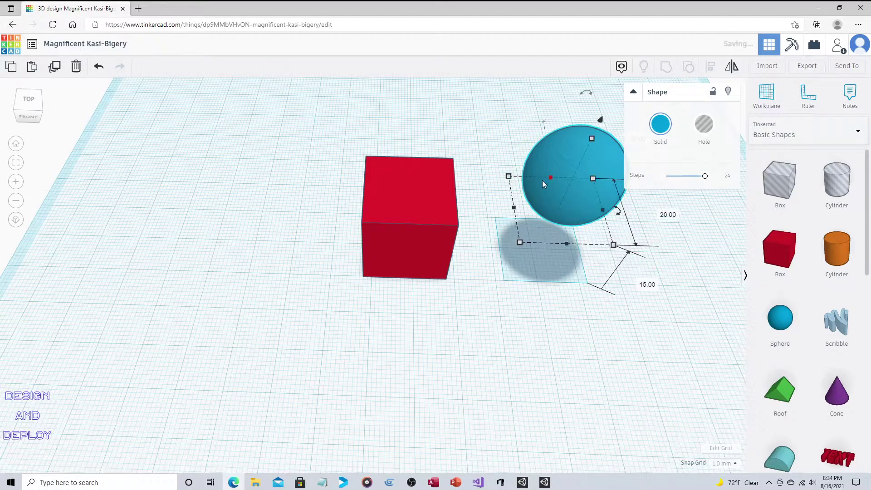
pyautogui.moveTo(578, 187); pyautogui.dragTo(401, 184)
pyautogui.moveTo(284, 178); pyautogui.dragTo(496, 209, button='right')
pyautogui.click(327, 221)
pyautogui.moveTo(401, 227); pyautogui.dragTo(385, 193, button='right')
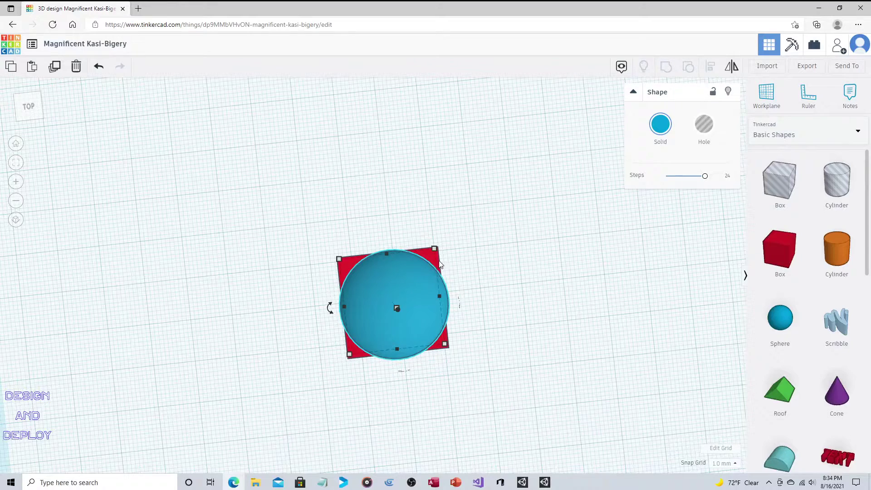
# - Shrink the sphere's footprint to 19 × 19 mm and nudge it toward the centre of the box's top face
pyautogui.moveTo(433, 251)
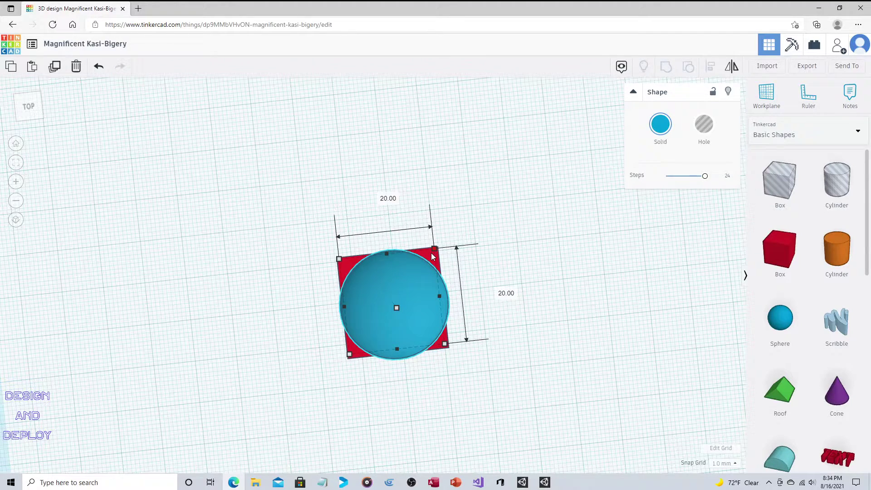
pyautogui.moveTo(432, 254); pyautogui.dragTo(429, 255)
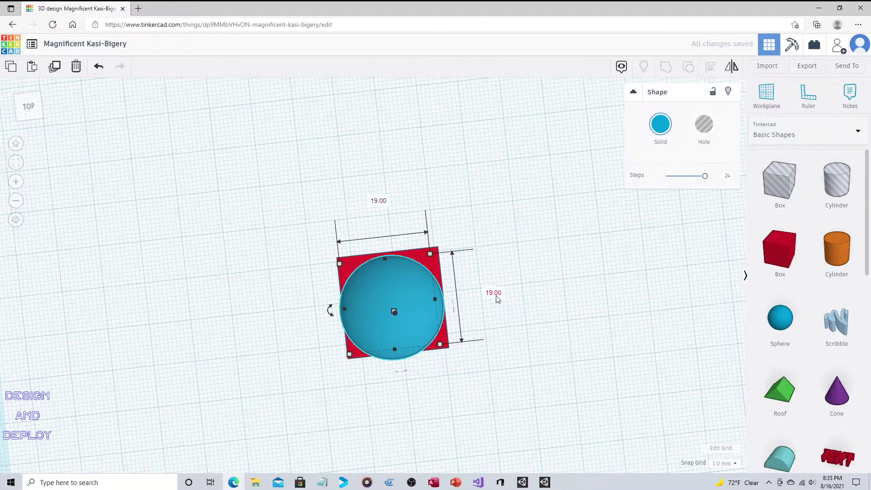
pyautogui.moveTo(513, 376); pyautogui.dragTo(493, 296, button='right')
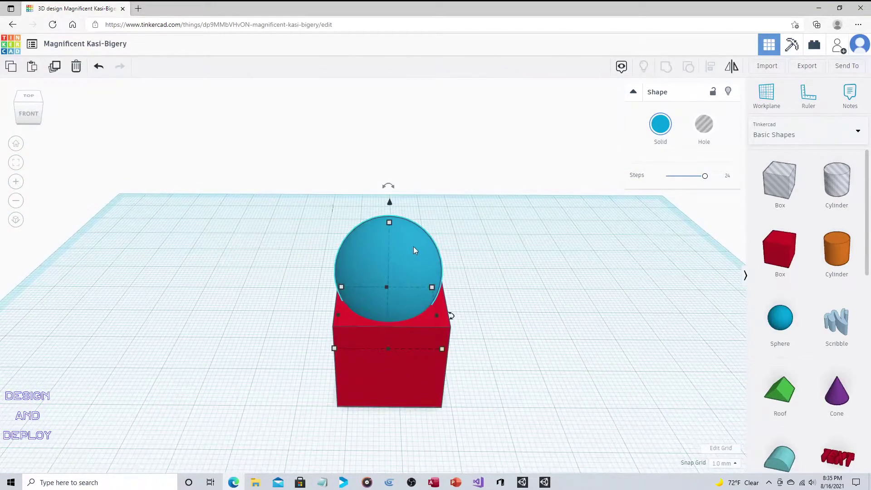
pyautogui.moveTo(413, 249); pyautogui.dragTo(409, 249)
pyautogui.moveTo(475, 256); pyautogui.dragTo(482, 327, button='right')
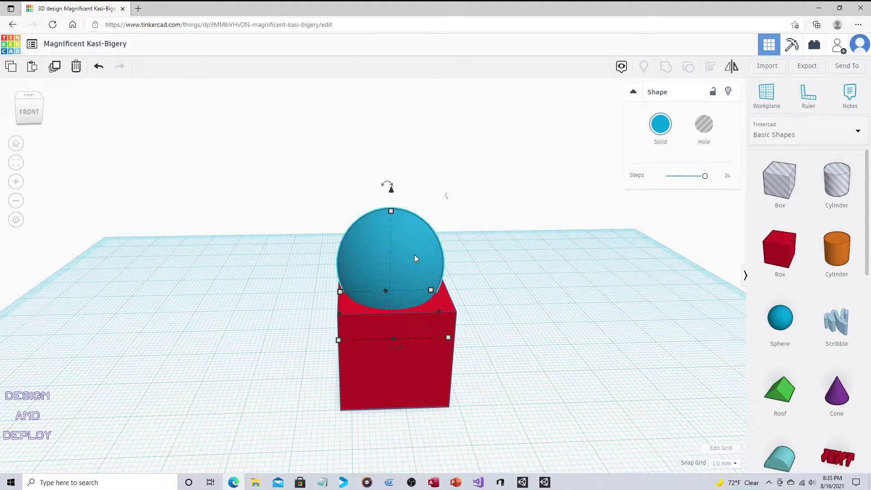
pyautogui.click(419, 242)
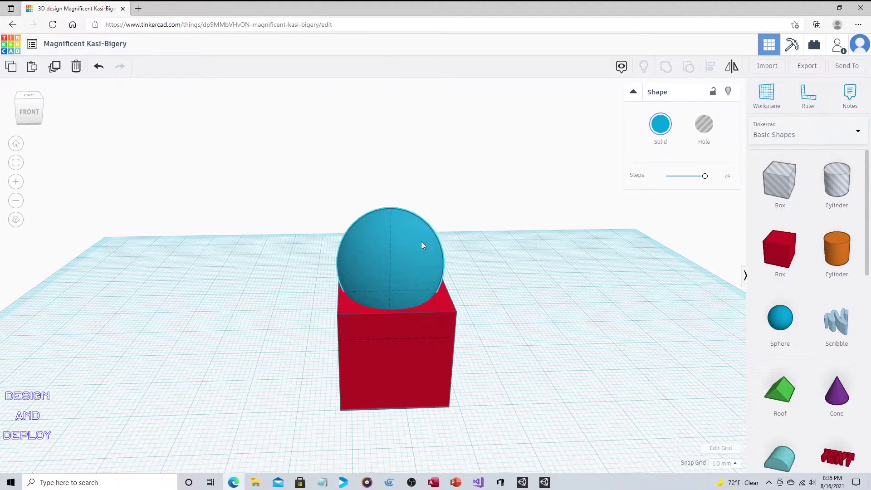
pyautogui.moveTo(422, 243); pyautogui.dragTo(421, 241)
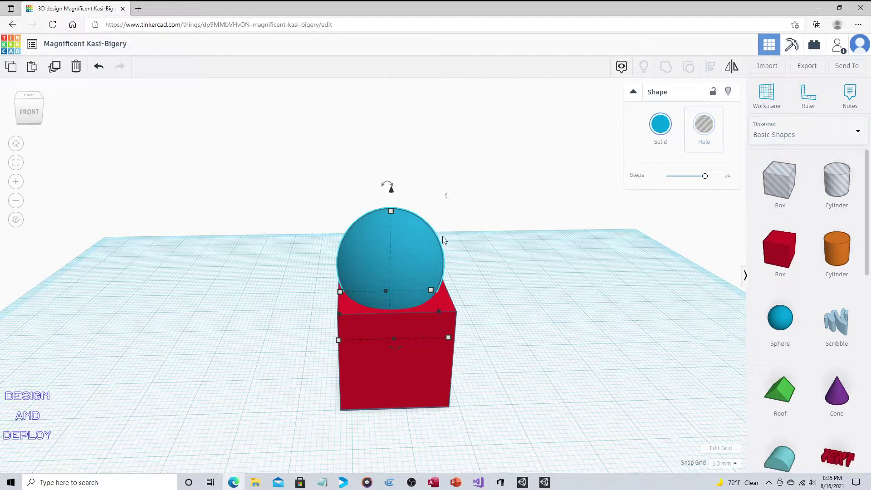
# - Turn the sphere into a hole and group it with the box to cut a round hollow in its top
pyautogui.click(703, 130)
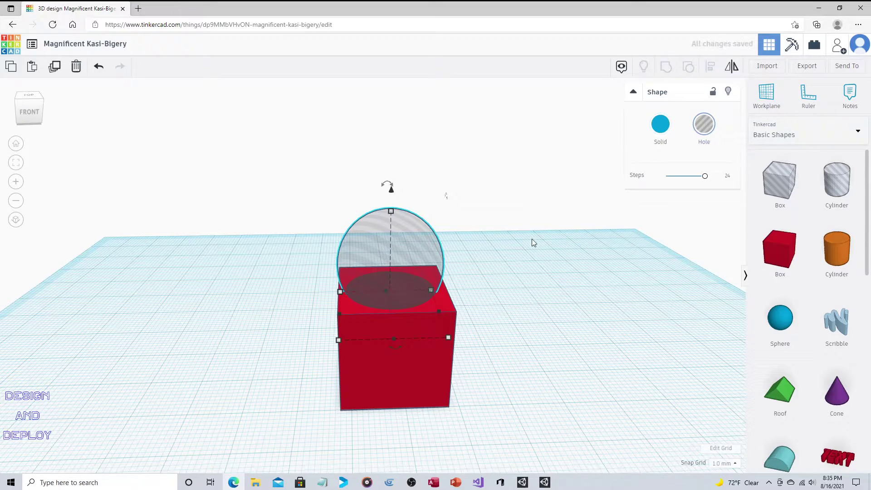
pyautogui.keyDown('shift'); pyautogui.click(418, 377); pyautogui.keyUp('shift')
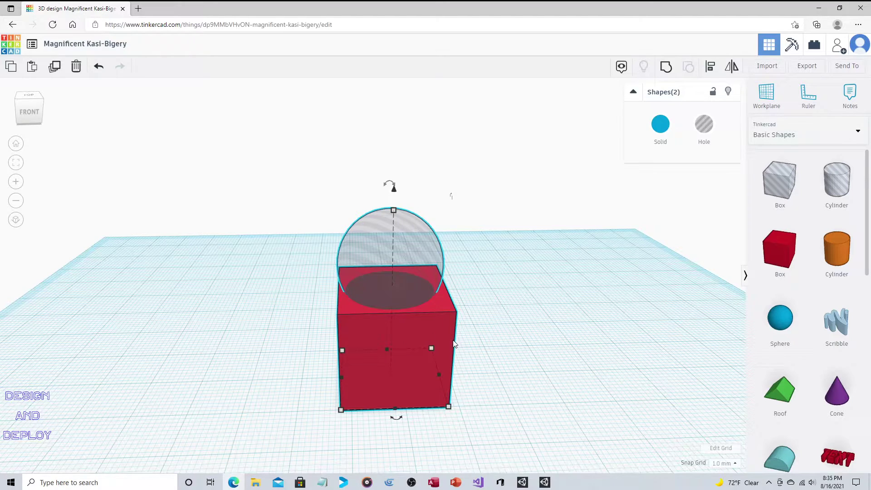
pyautogui.click(666, 67)
pyautogui.moveTo(537, 230); pyautogui.dragTo(532, 312, button='right')
pyautogui.scroll(4, 526, 304)
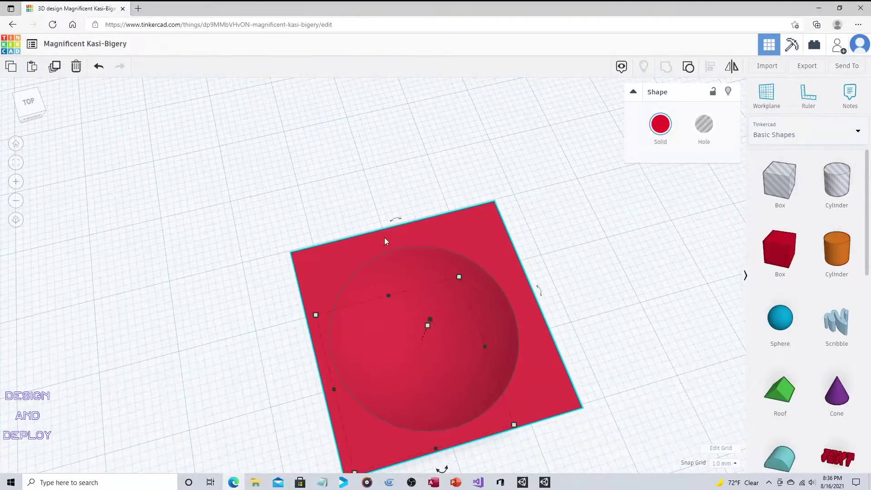
pyautogui.moveTo(591, 295)
pyautogui.mouseDown(button='right')
pyautogui.moveTo(633, 323)
pyautogui.moveTo(568, 283)
pyautogui.moveTo(568, 252)
pyautogui.moveTo(561, 277)
pyautogui.moveTo(597, 301)
pyautogui.moveTo(602, 320)
pyautogui.moveTo(587, 312)
pyautogui.mouseUp(button='right')
pyautogui.scroll(-3, 601, 318)
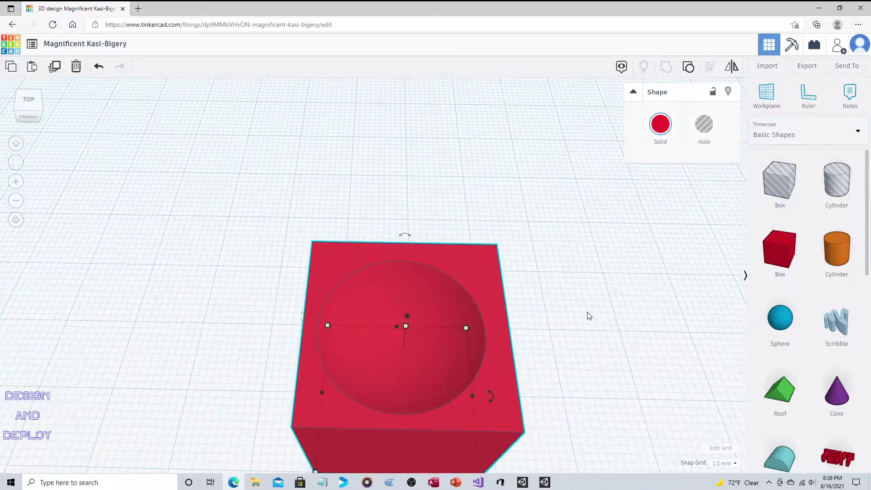
pyautogui.scroll(-2, 588, 315)
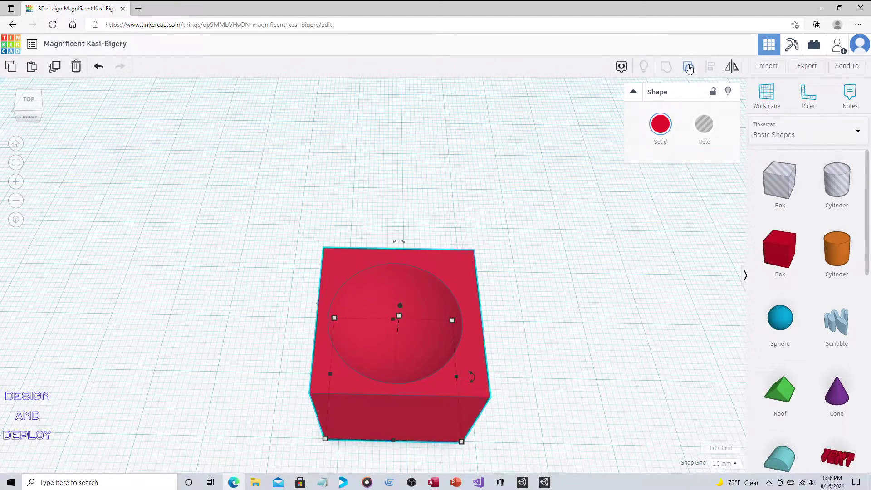
# - Ungroup the box and sphere, and enlarge the sphere hole's footprint to 20 × 20 mm
pyautogui.click(688, 68)
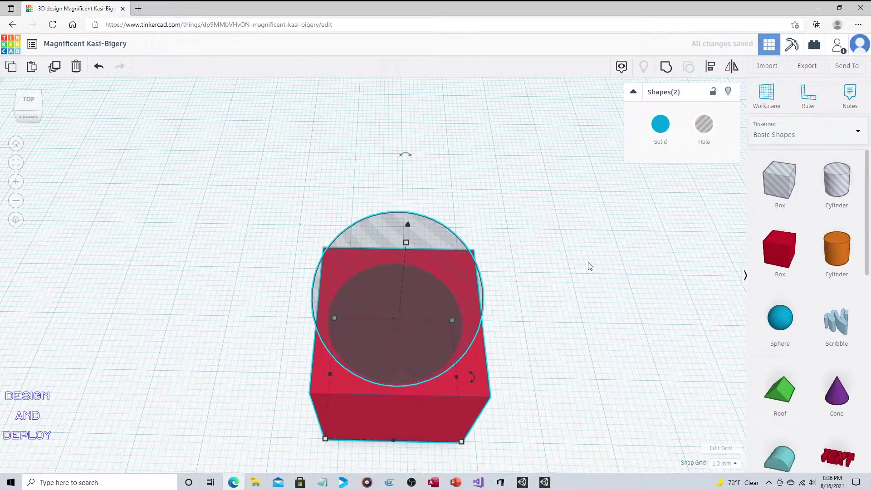
pyautogui.click(581, 235)
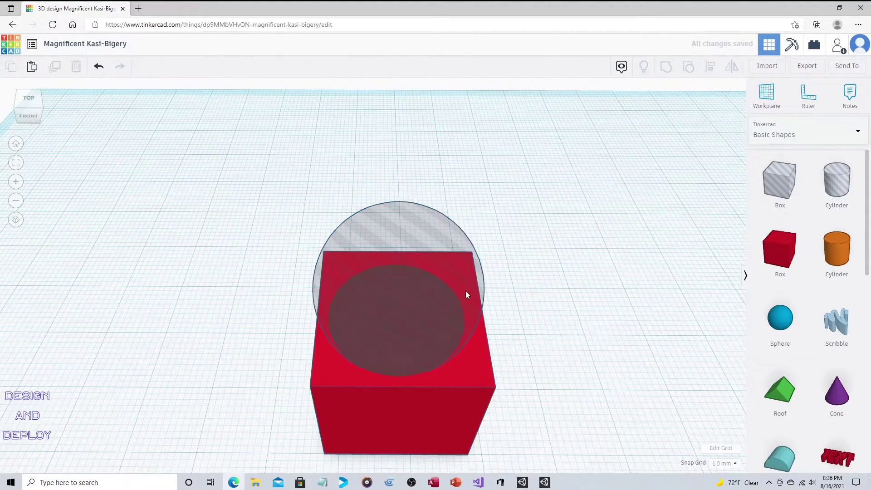
pyautogui.click(436, 293)
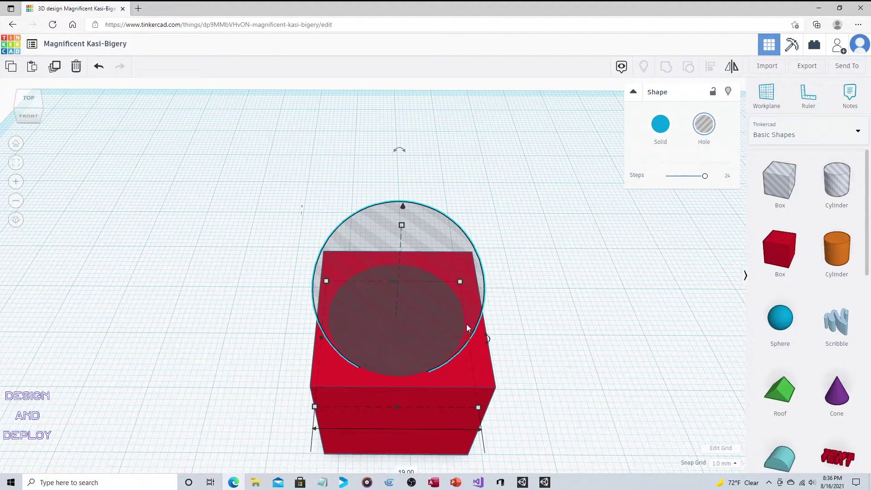
pyautogui.moveTo(465, 279); pyautogui.dragTo(468, 277)
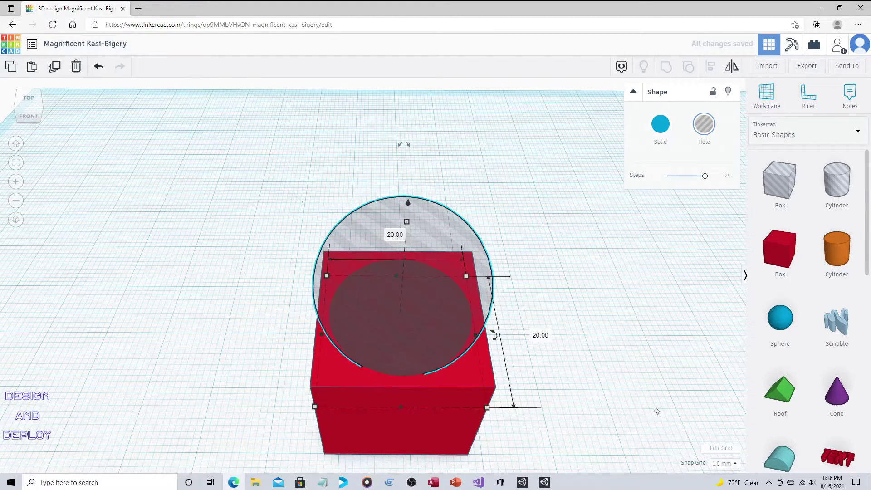
# - Group the enlarged sphere hole with the box to cut a wider bowl-shaped hollow
pyautogui.moveTo(655, 407); pyautogui.dragTo(639, 356, button='right')
pyautogui.keyDown('shift'); pyautogui.click(453, 423); pyautogui.keyUp('shift')
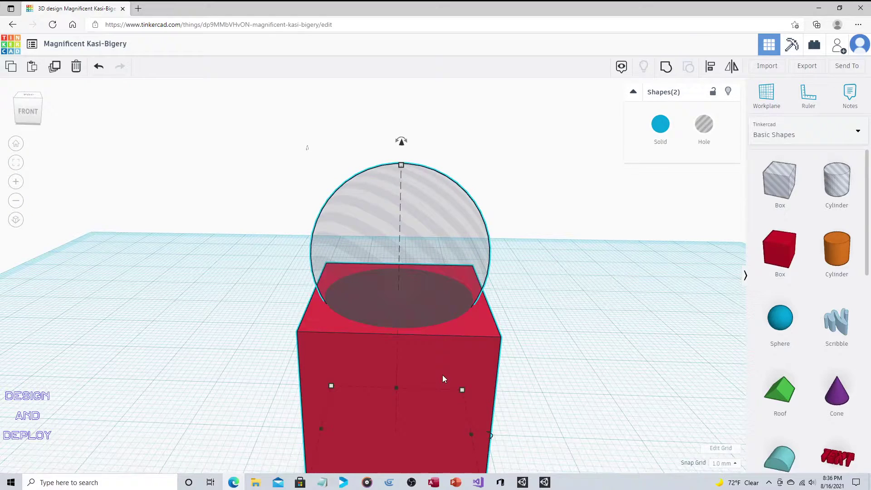
pyautogui.click(666, 70)
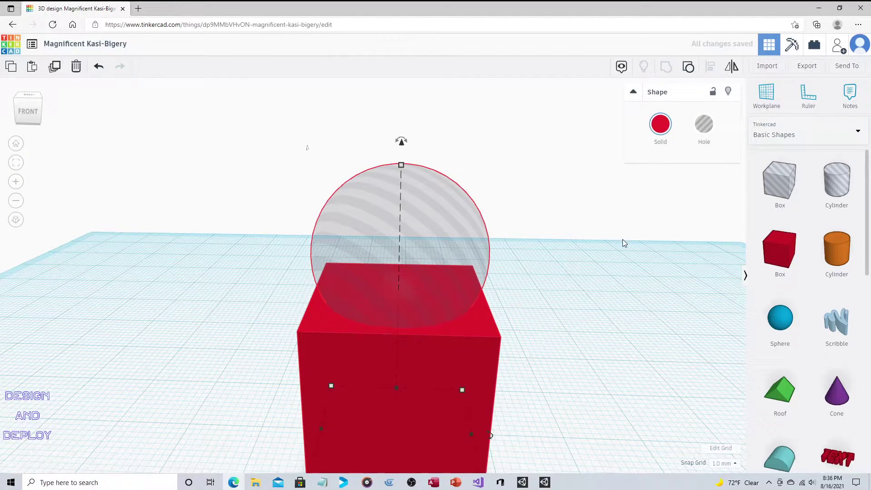
pyautogui.click(622, 238)
pyautogui.moveTo(610, 227); pyautogui.dragTo(623, 311, button='right')
pyautogui.scroll(-3, 622, 309)
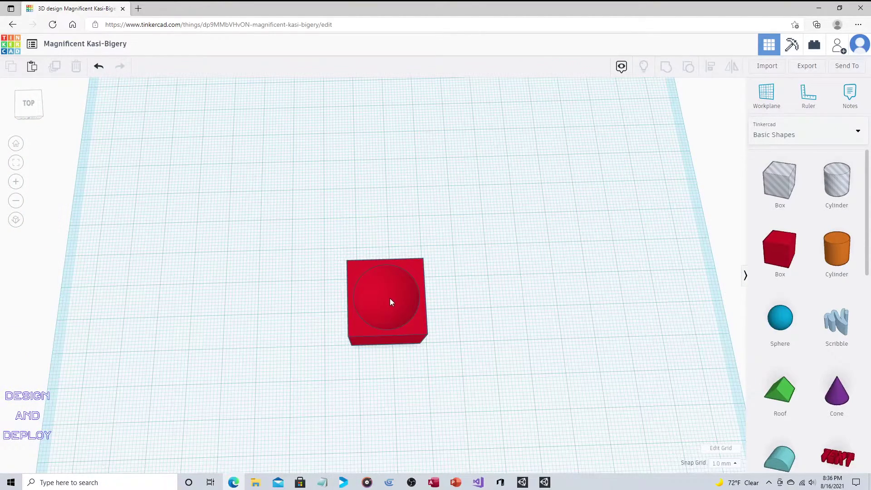
# - Move the hollowed box into the back-left corner of the workplane
pyautogui.moveTo(389, 310); pyautogui.dragTo(173, 110)
pyautogui.moveTo(489, 170); pyautogui.dragTo(534, 233, button='middle')
pyautogui.moveTo(534, 236); pyautogui.dragTo(622, 292, button='right')
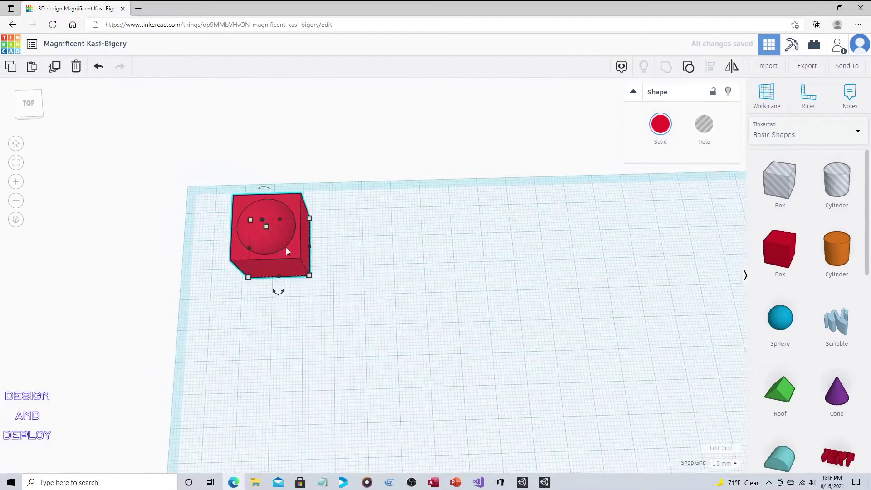
pyautogui.moveTo(293, 243); pyautogui.dragTo(263, 244)
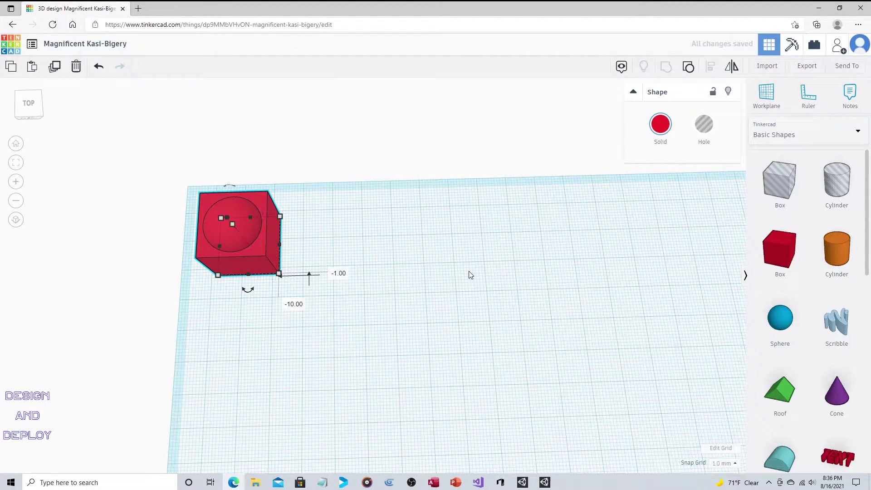
pyautogui.moveTo(508, 268); pyautogui.dragTo(477, 215, button='middle')
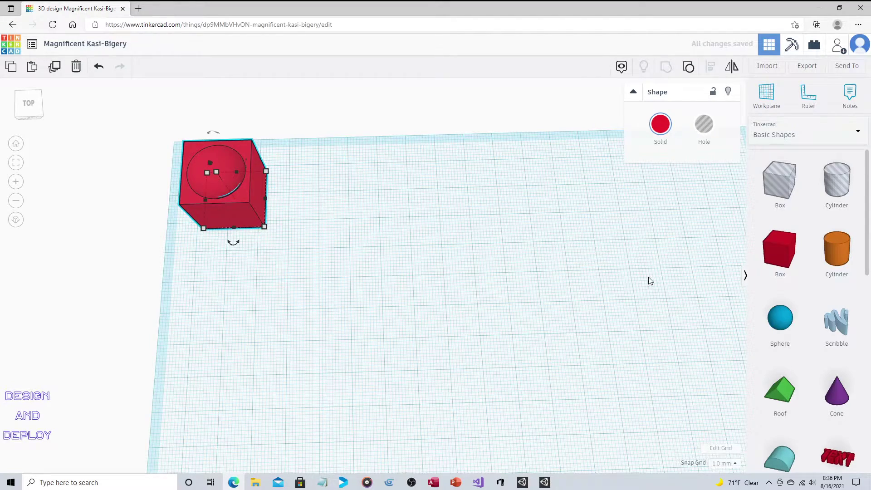
pyautogui.scroll(-2, 649, 277)
pyautogui.scroll(2, 649, 278)
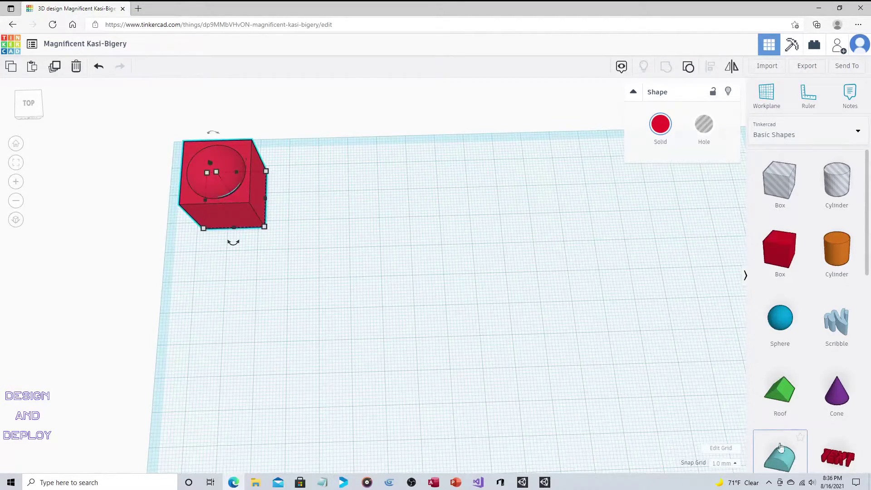
# - Add a round roof to the workplane and rotate it about 179° so its curved side faces down
pyautogui.moveTo(780, 446); pyautogui.dragTo(515, 406)
pyautogui.moveTo(614, 342); pyautogui.dragTo(470, 225, button='middle')
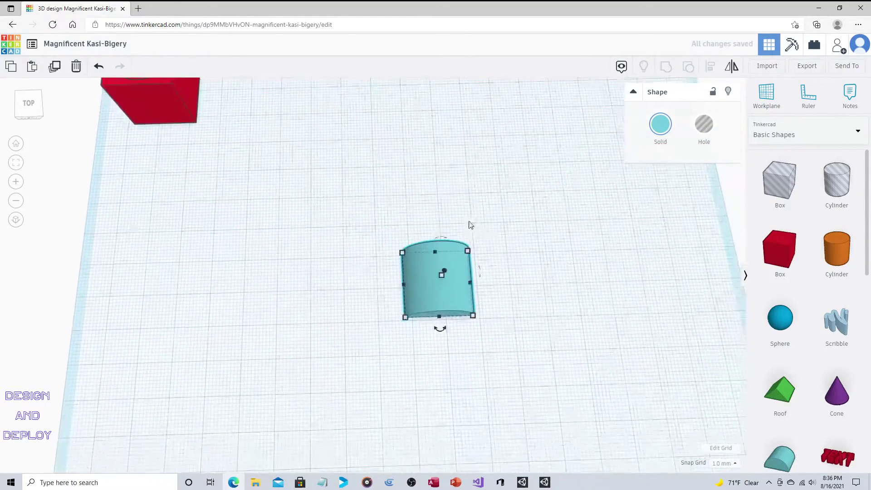
pyautogui.scroll(4, 535, 253)
pyautogui.moveTo(556, 287); pyautogui.dragTo(476, 236, button='right')
pyautogui.moveTo(362, 248); pyautogui.dragTo(365, 364)
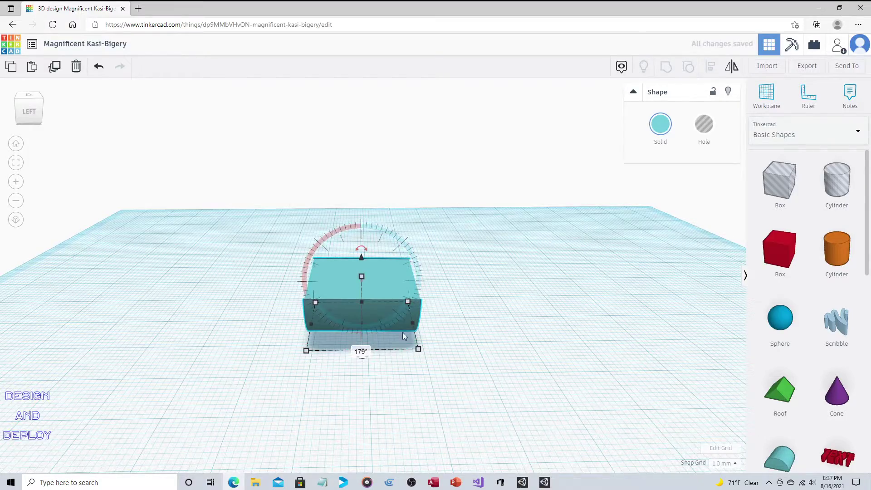
# - Stretch the upside-down round roof along its axis into a long half-cylinder
pyautogui.moveTo(481, 173); pyautogui.dragTo(300, 247, button='right')
pyautogui.moveTo(400, 208); pyautogui.dragTo(405, 184, button='right')
pyautogui.moveTo(379, 206); pyautogui.dragTo(476, 192)
pyautogui.moveTo(539, 238); pyautogui.dragTo(210, 194, button='right')
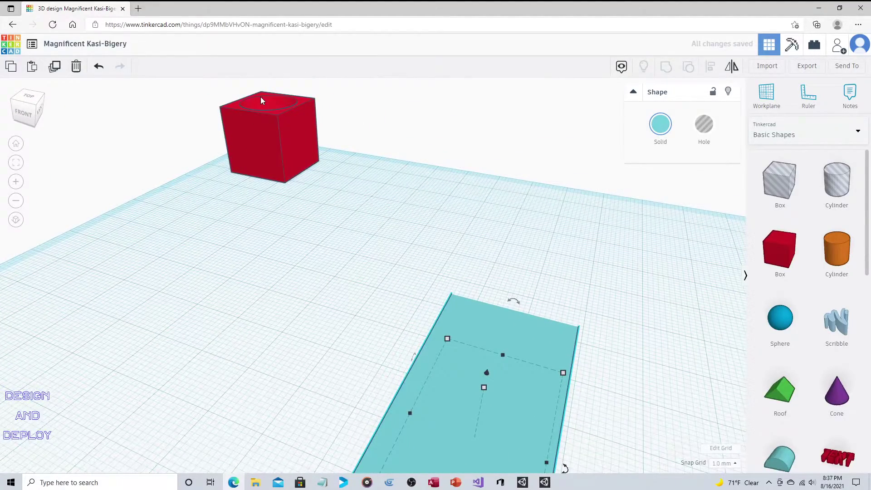
pyautogui.moveTo(298, 239); pyautogui.dragTo(472, 254, button='right')
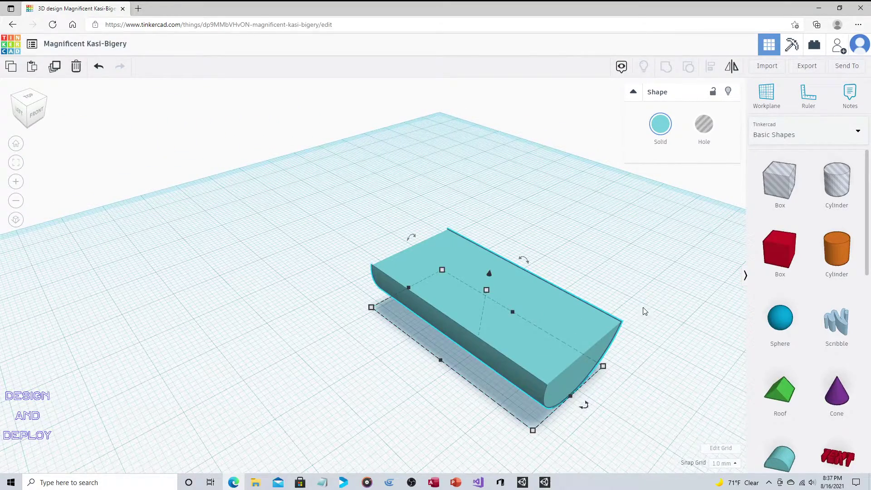
# - Duplicate the long half-cylinder in place and narrow the copy slightly from both long sides
pyautogui.scroll(2, 645, 311)
pyautogui.moveTo(672, 276); pyautogui.dragTo(477, 240, button='middle')
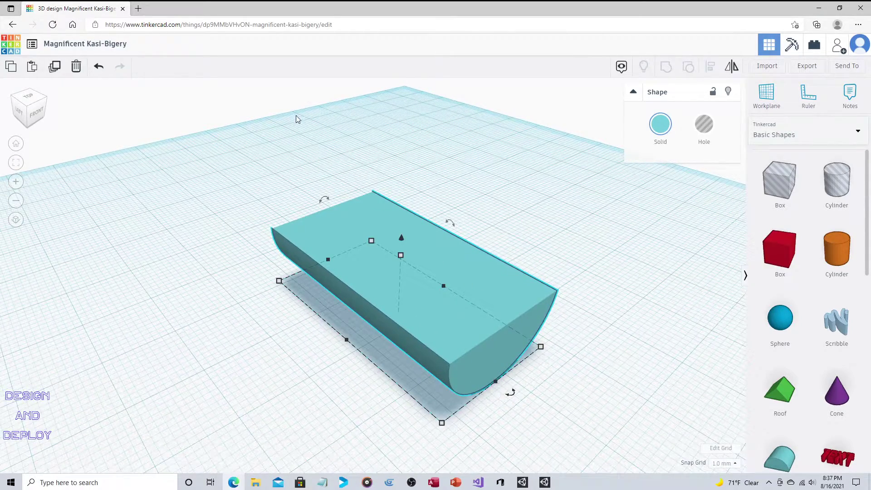
pyautogui.click(55, 67)
pyautogui.moveTo(476, 233); pyautogui.dragTo(361, 223, button='right')
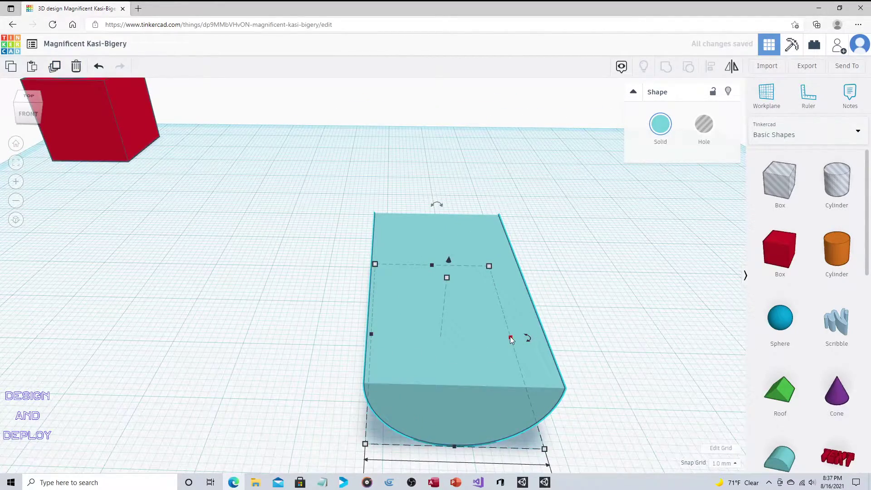
pyautogui.moveTo(511, 337); pyautogui.dragTo(506, 336)
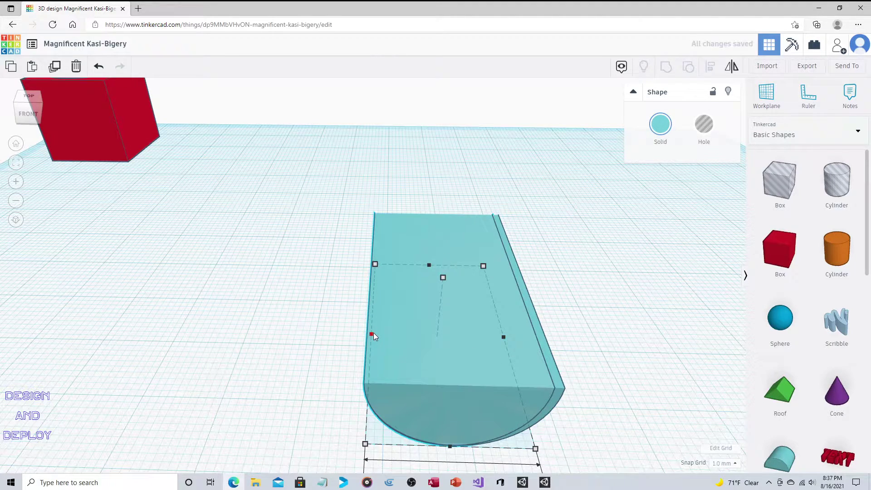
pyautogui.moveTo(374, 334); pyautogui.dragTo(377, 334)
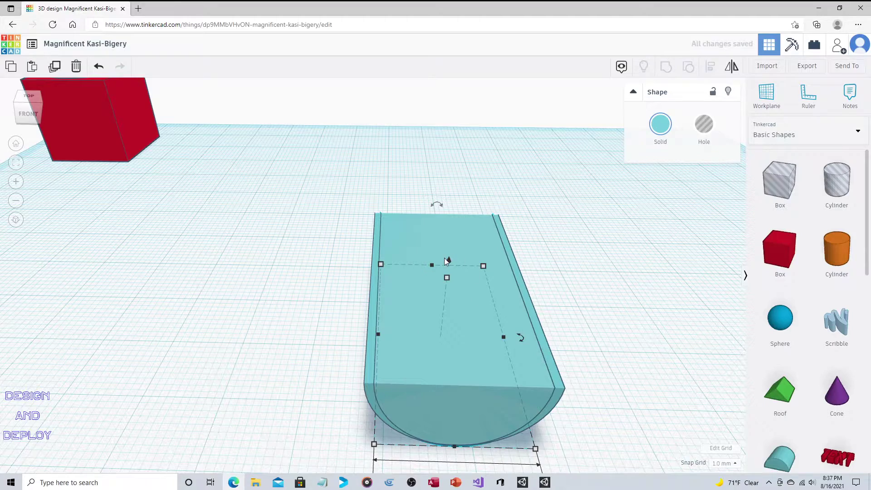
# - Raise the inner half-cylinder copy 1 mm and lengthen it to 39 mm past the end of the outer one
pyautogui.moveTo(448, 261); pyautogui.dragTo(448, 254)
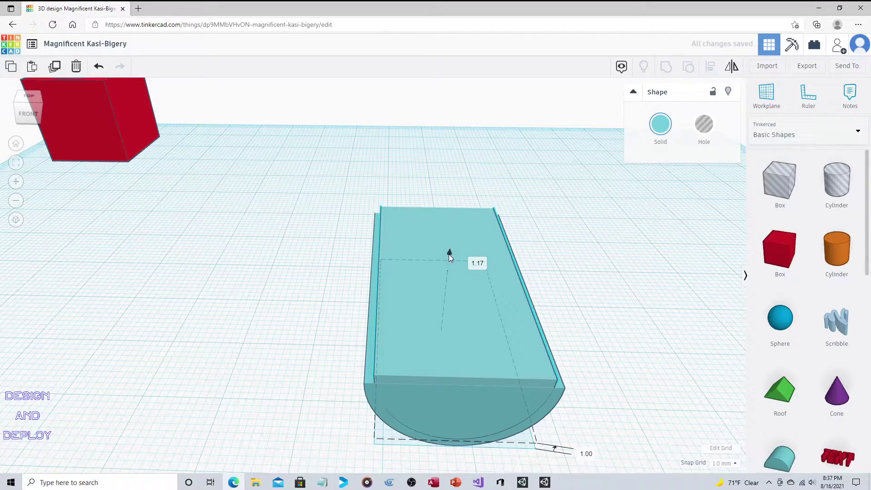
pyautogui.moveTo(515, 317); pyautogui.dragTo(533, 335, button='right')
pyautogui.moveTo(494, 351); pyautogui.dragTo(499, 355)
pyautogui.moveTo(256, 269); pyautogui.dragTo(181, 418, button='right')
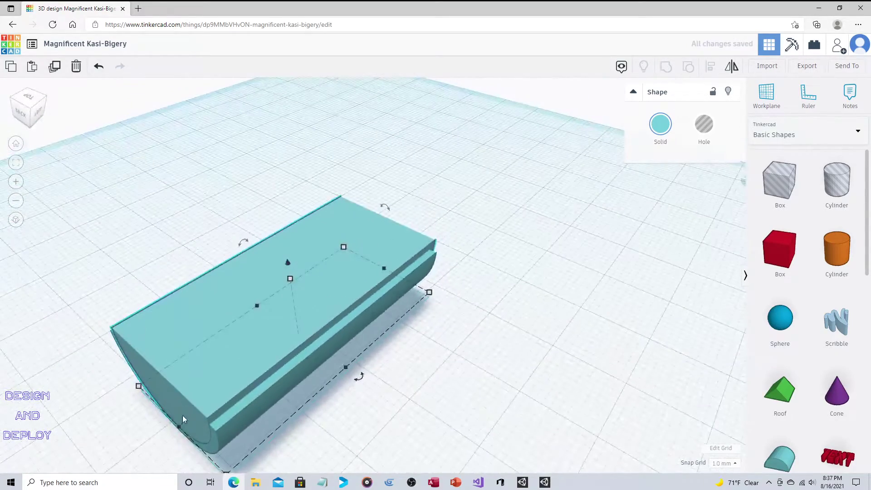
pyautogui.moveTo(178, 428); pyautogui.dragTo(171, 434)
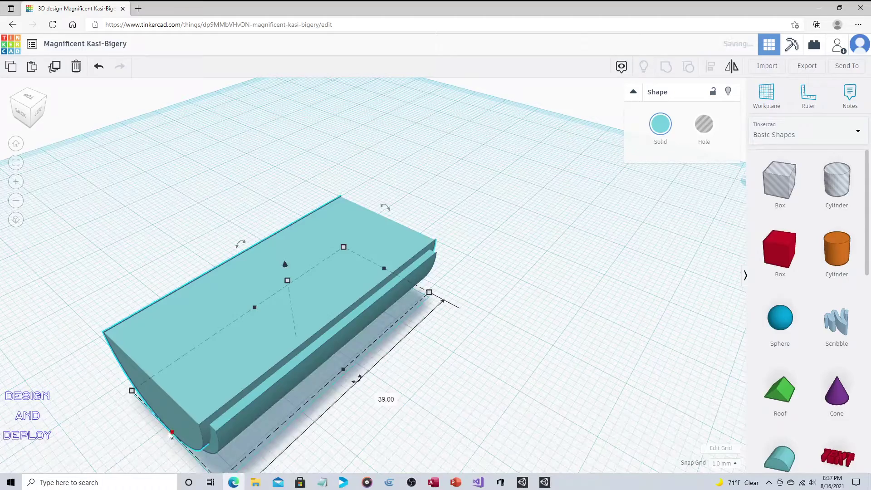
pyautogui.moveTo(452, 196); pyautogui.dragTo(57, 183, button='right')
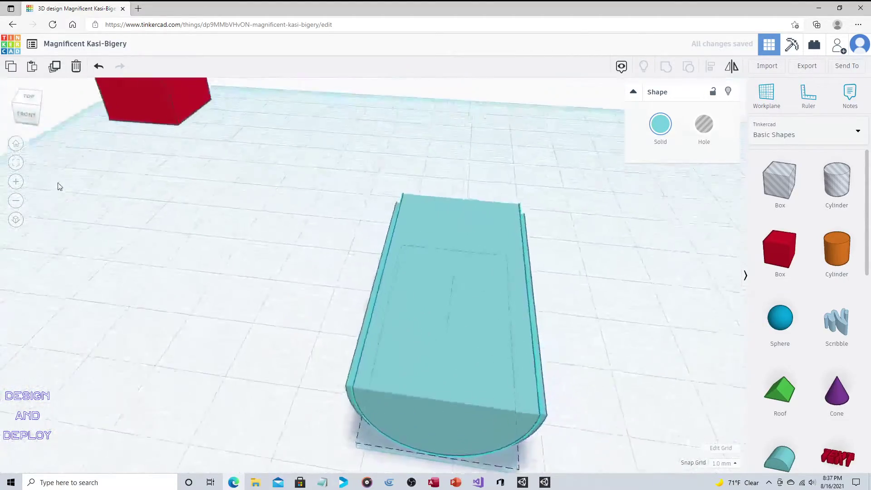
pyautogui.moveTo(515, 206); pyautogui.dragTo(552, 181, button='right')
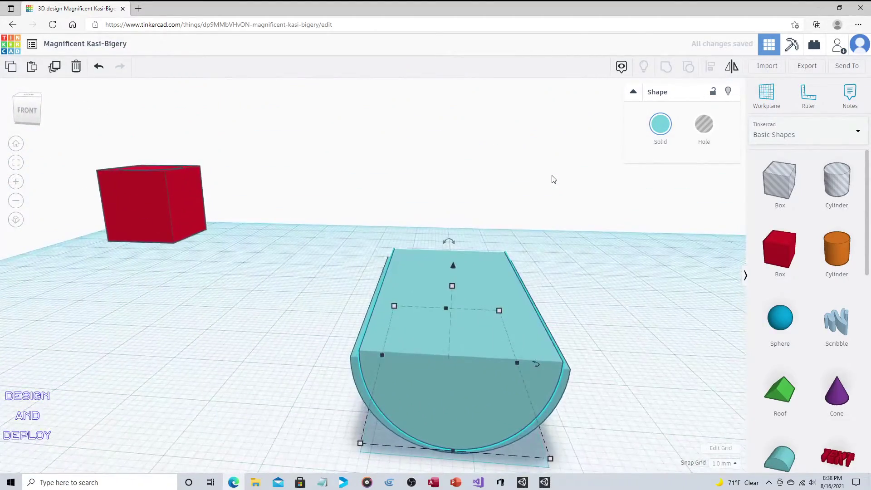
# - Turn the inner half-cylinder into a hole and group it with the outer one to cut an open trough
pyautogui.click(704, 129)
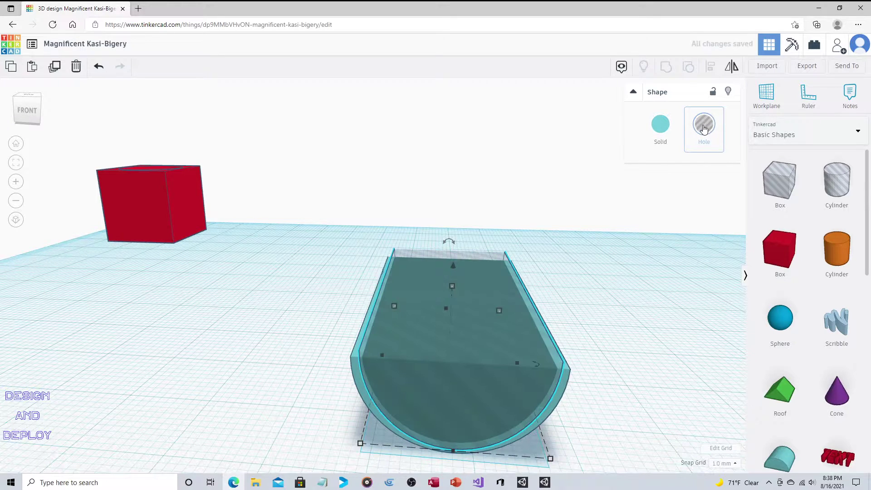
pyautogui.keyDown('shift'); pyautogui.click(564, 383); pyautogui.keyUp('shift')
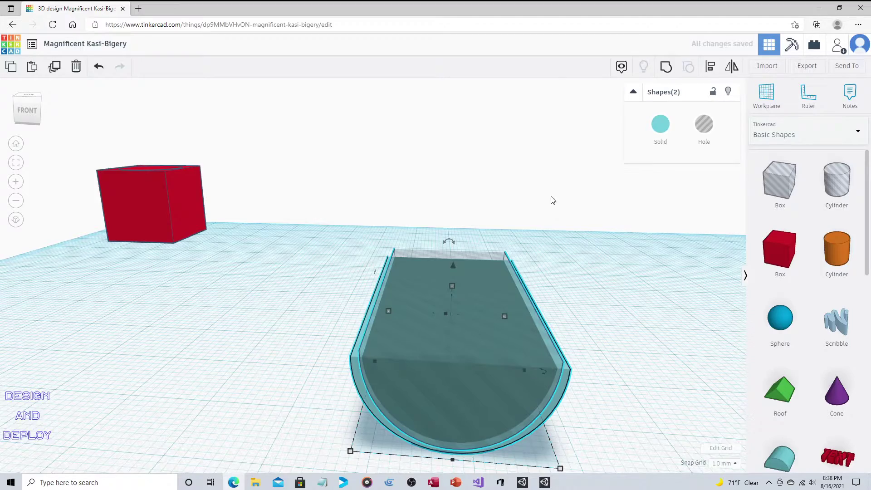
pyautogui.moveTo(520, 187); pyautogui.dragTo(557, 204, button='right')
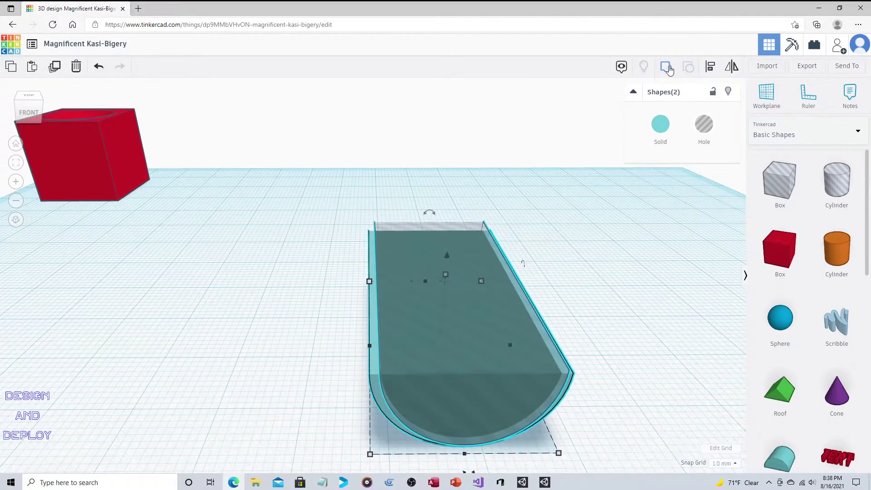
pyautogui.click(668, 67)
pyautogui.moveTo(612, 259); pyautogui.dragTo(458, 247, button='right')
pyautogui.moveTo(485, 143); pyautogui.dragTo(573, 181, button='right')
pyautogui.scroll(-2, 591, 194)
pyautogui.scroll(1, 592, 194)
pyautogui.scroll(-3, 561, 211)
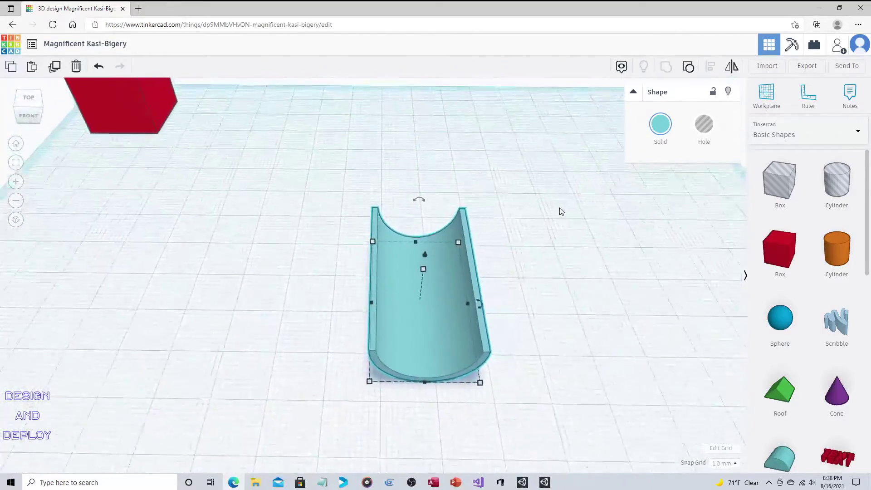
# - Move the trough to the back of the workplane beside the hollowed red box
pyautogui.moveTo(394, 324); pyautogui.dragTo(274, 140)
pyautogui.moveTo(425, 165); pyautogui.dragTo(468, 190, button='right')
pyautogui.moveTo(467, 191); pyautogui.dragTo(595, 369, button='middle')
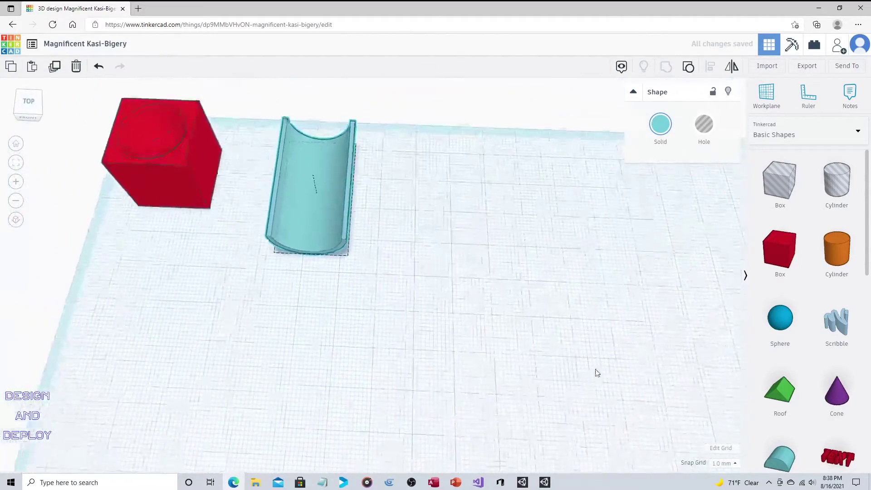
pyautogui.moveTo(323, 225); pyautogui.dragTo(318, 217)
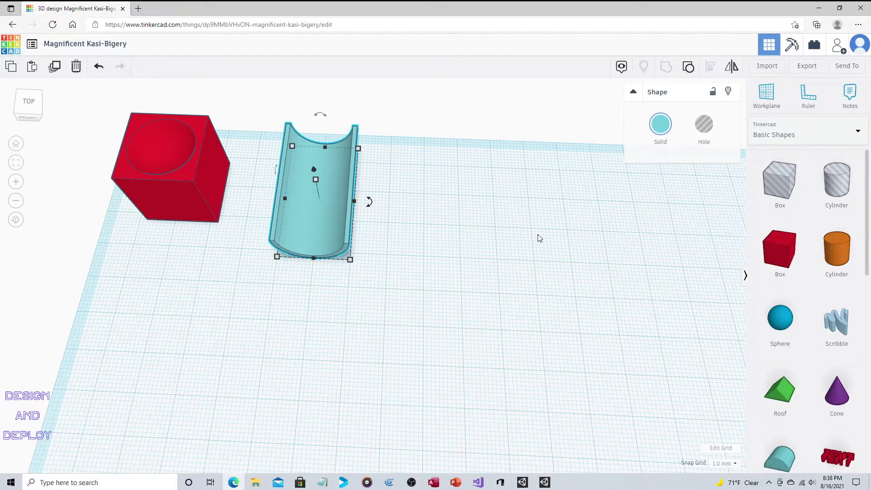
pyautogui.moveTo(453, 213); pyautogui.dragTo(369, 226, button='right')
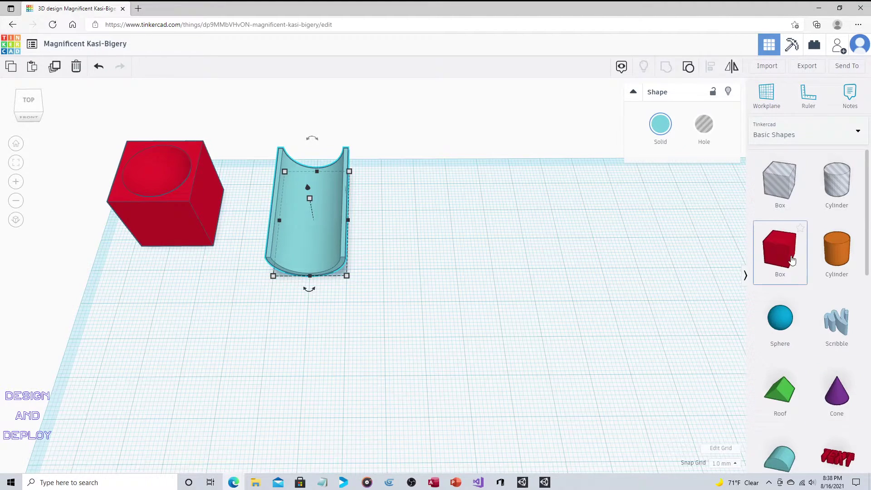
# - Add a solid box beside the trough, flatten it into a thin plate and stretch it to 56 mm long
pyautogui.moveTo(694, 241); pyautogui.dragTo(455, 234)
pyautogui.moveTo(544, 176); pyautogui.dragTo(504, 217, button='middle')
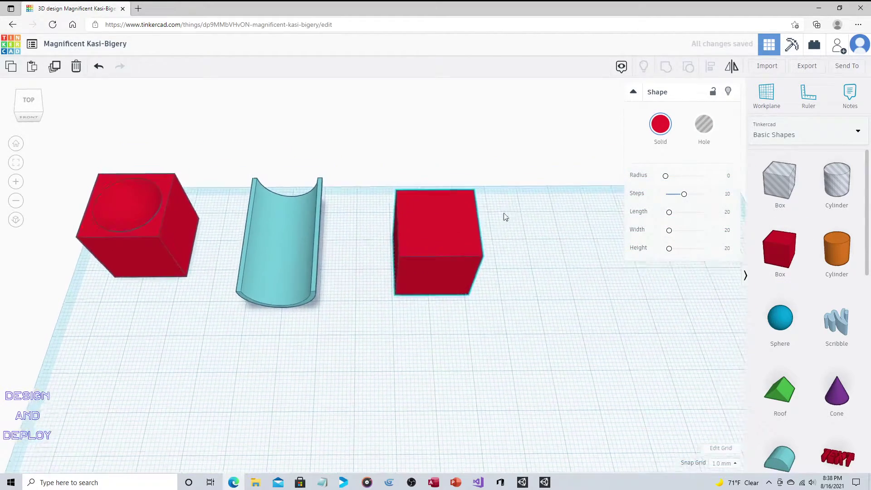
pyautogui.scroll(4, 502, 218)
pyautogui.moveTo(597, 268); pyautogui.dragTo(490, 195, button='right')
pyautogui.moveTo(490, 195); pyautogui.dragTo(472, 262, button='middle')
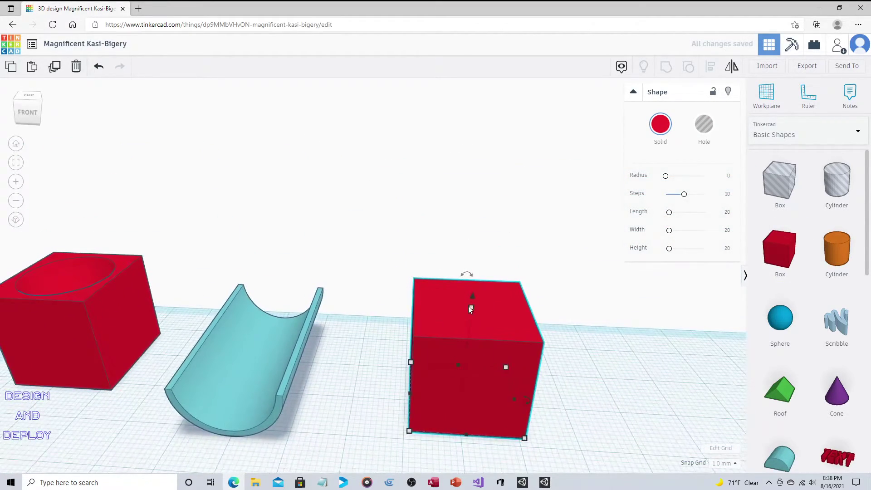
pyautogui.moveTo(469, 311); pyautogui.dragTo(707, 410)
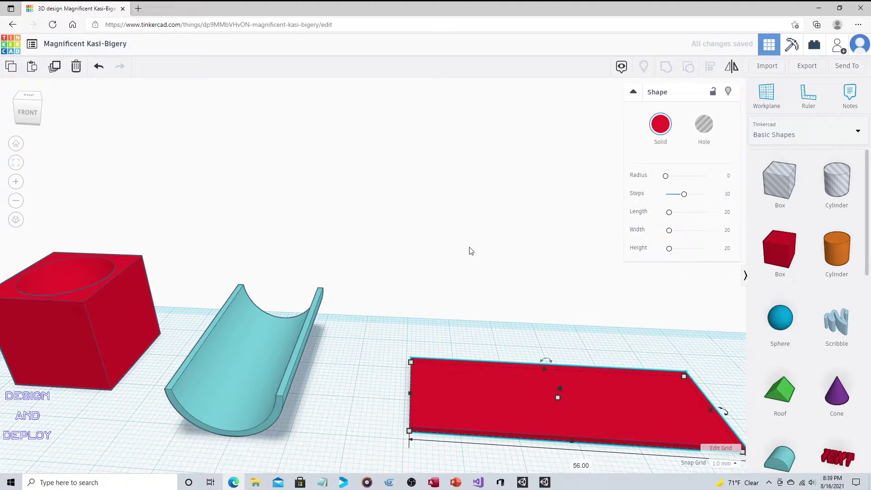
# - Add a text shape in front of the plate reading "Design" in the Sans font
pyautogui.moveTo(469, 249); pyautogui.dragTo(483, 363, button='right')
pyautogui.moveTo(527, 302); pyautogui.dragTo(378, 321, button='middle')
pyautogui.moveTo(830, 459); pyautogui.dragTo(432, 381)
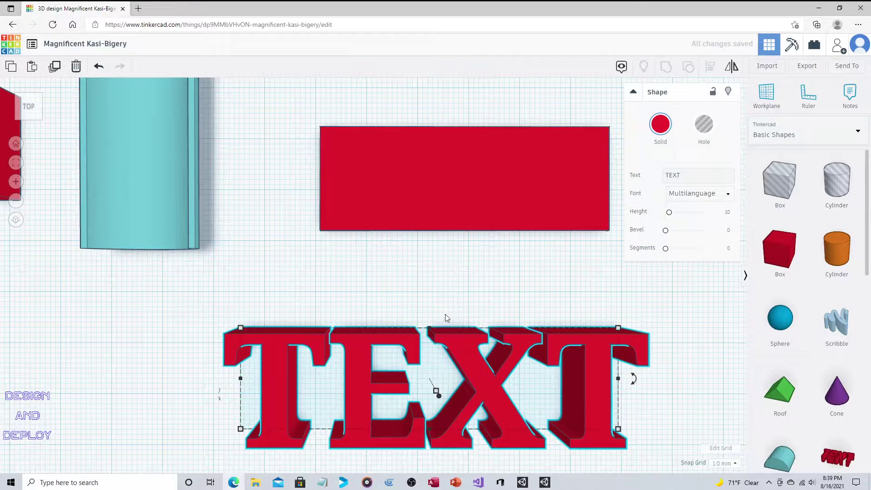
pyautogui.moveTo(677, 176); pyautogui.dragTo(655, 179)
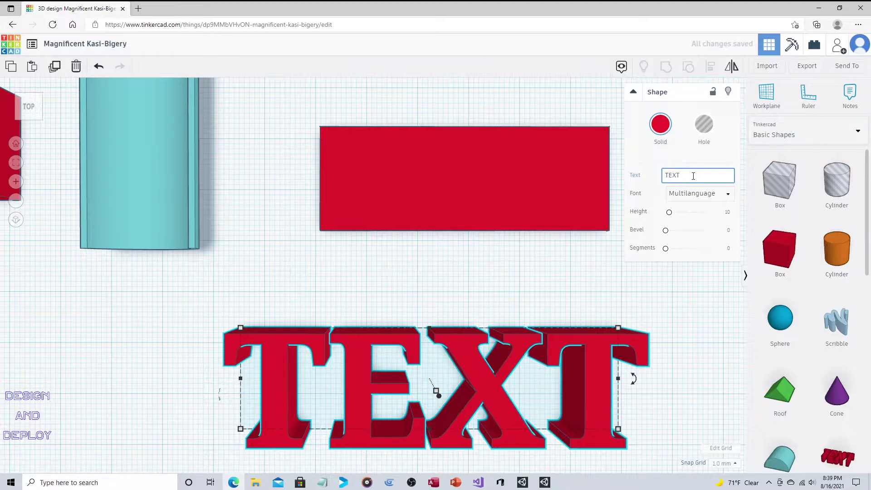
pyautogui.write('T')
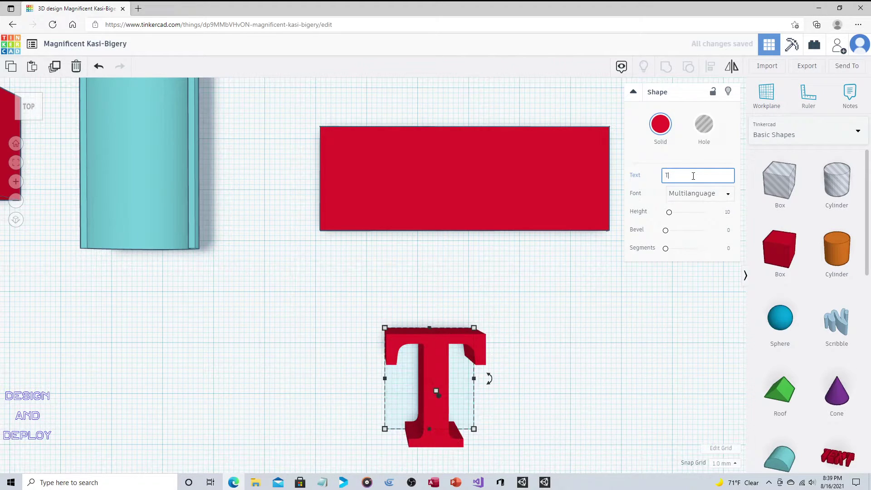
pyautogui.write('Design')
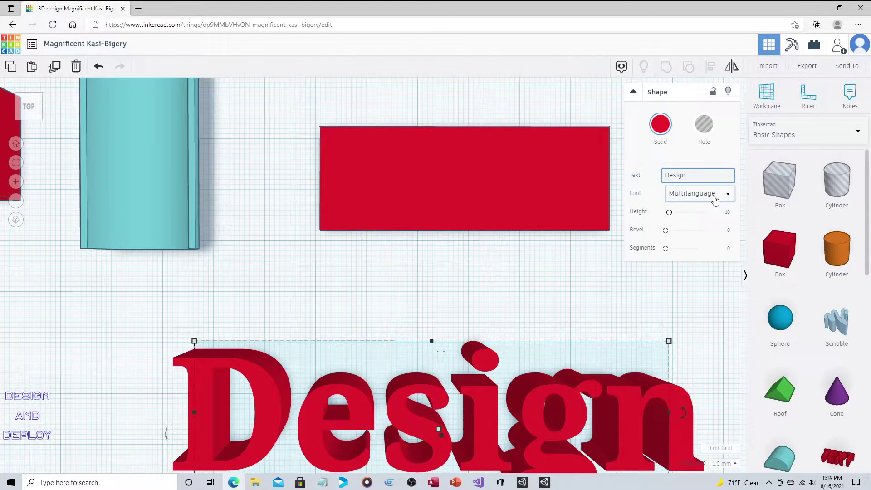
pyautogui.click(728, 194)
pyautogui.click(691, 224)
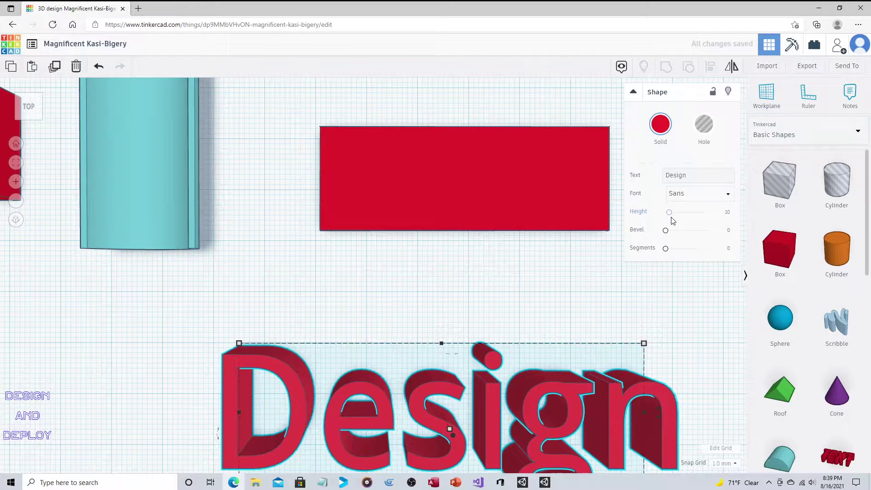
# - Set the "Design" text's height to 2.97, bevel to 0.62 and segments to 2
pyautogui.moveTo(669, 212); pyautogui.dragTo(666, 212)
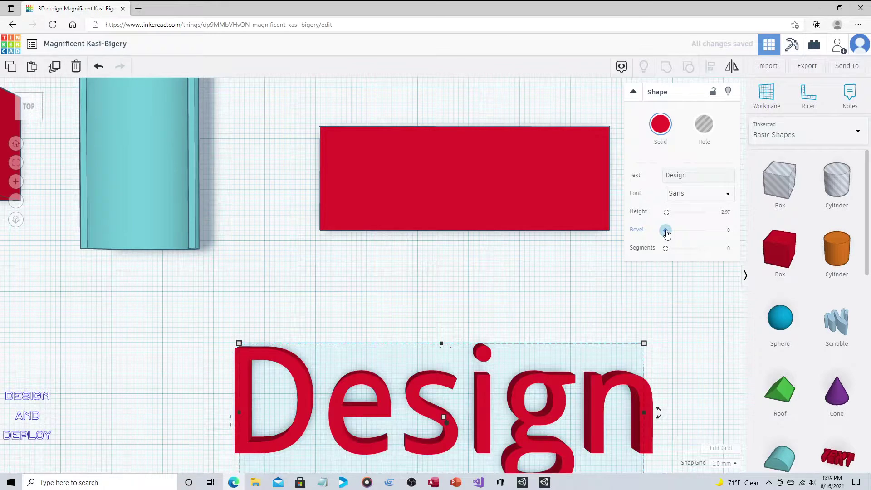
pyautogui.moveTo(666, 234)
pyautogui.mouseDown()
pyautogui.moveTo(676, 234)
pyautogui.moveTo(666, 253)
pyautogui.moveTo(680, 252)
pyautogui.mouseUp()
pyautogui.moveTo(614, 303); pyautogui.dragTo(558, 290, button='right')
pyautogui.moveTo(558, 289); pyautogui.dragTo(593, 160, button='middle')
pyautogui.scroll(5, 577, 174)
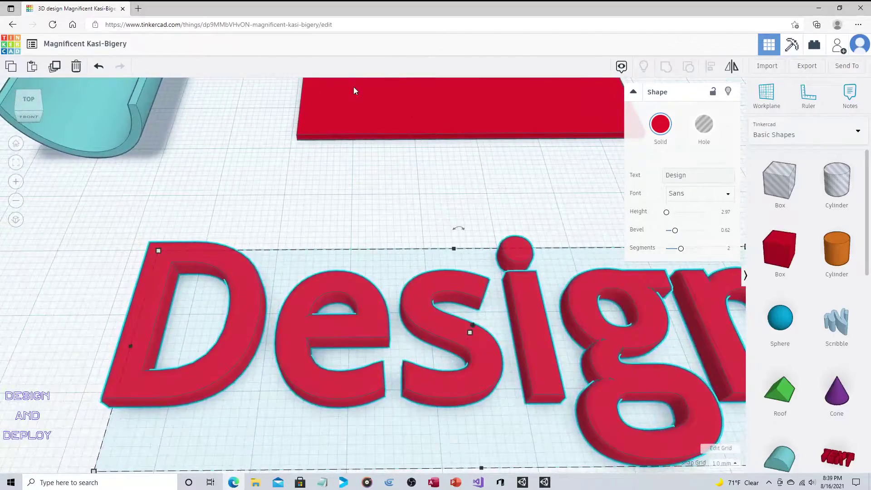
# - Move the "Design" text onto the plate, shrink it to about 52.66 by 14.38 mm and fit it inside the plate's outline
pyautogui.moveTo(453, 332); pyautogui.dragTo(458, 97)
pyautogui.press('f')
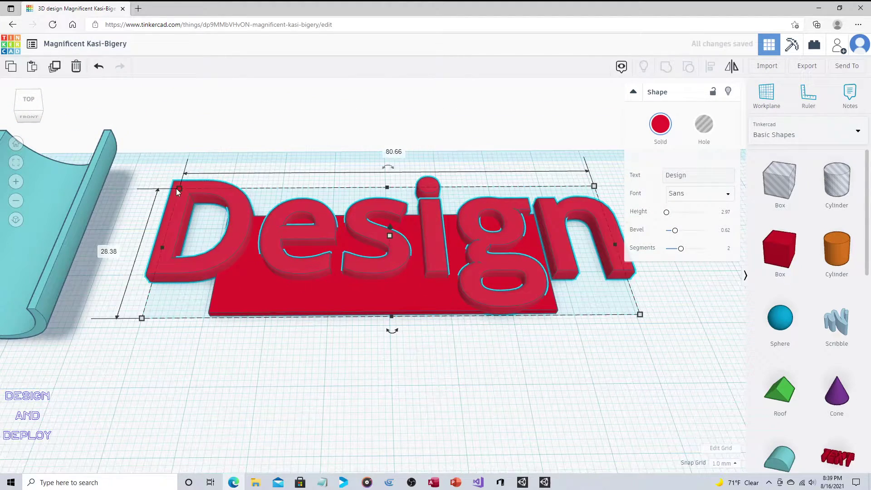
pyautogui.moveTo(177, 188); pyautogui.dragTo(305, 245)
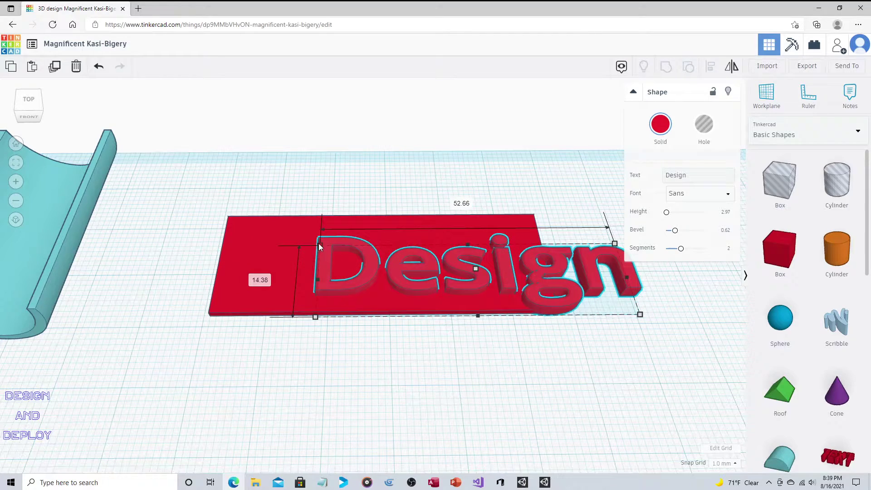
pyautogui.moveTo(446, 261); pyautogui.dragTo(368, 253)
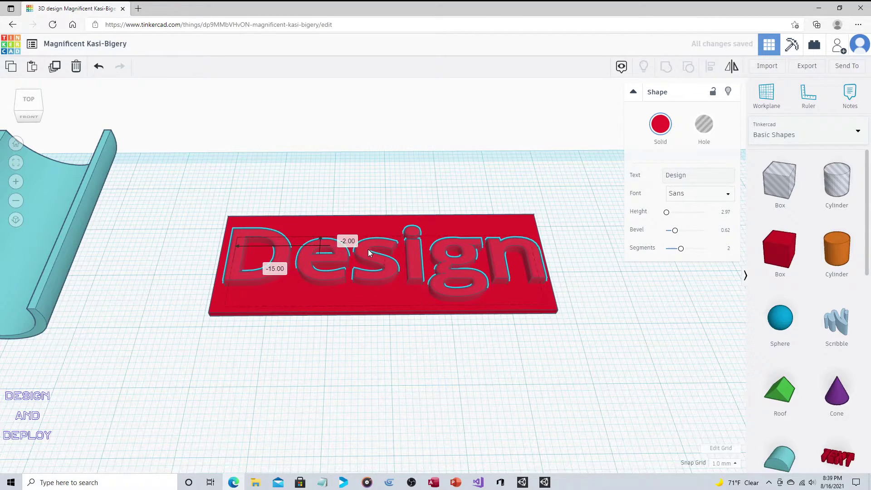
# - Lengthen the red plate under the text to 57 mm
pyautogui.moveTo(443, 154); pyautogui.dragTo(443, 191, button='right')
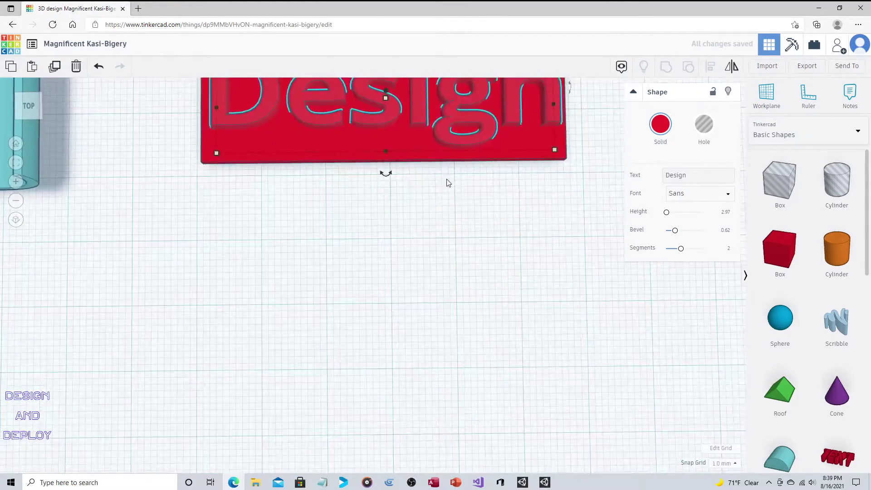
pyautogui.moveTo(446, 183); pyautogui.dragTo(287, 294, button='middle')
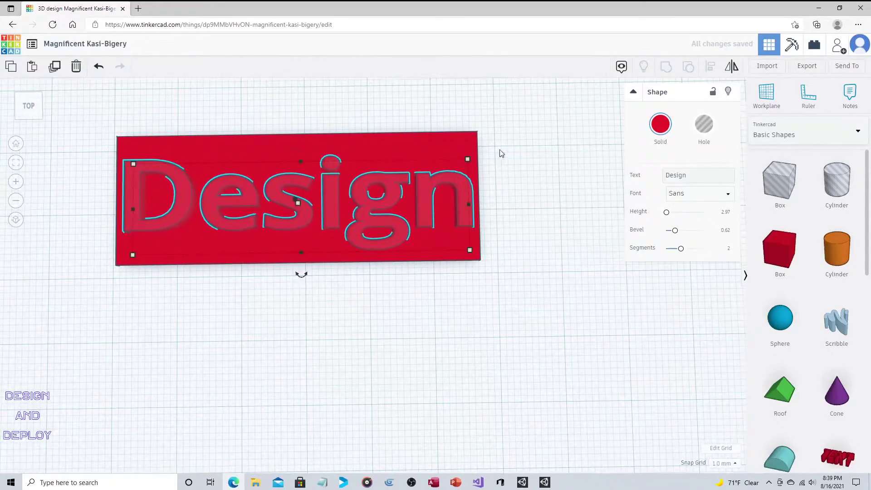
pyautogui.click(460, 144)
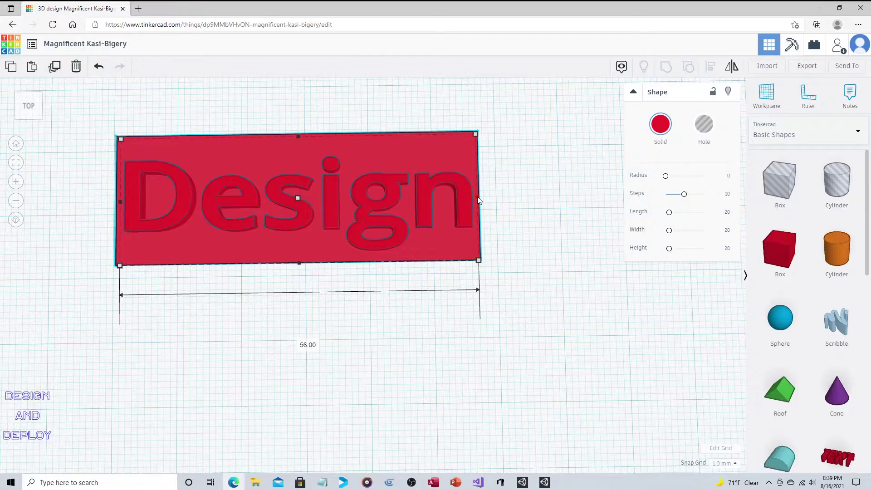
pyautogui.moveTo(480, 197); pyautogui.dragTo(485, 198)
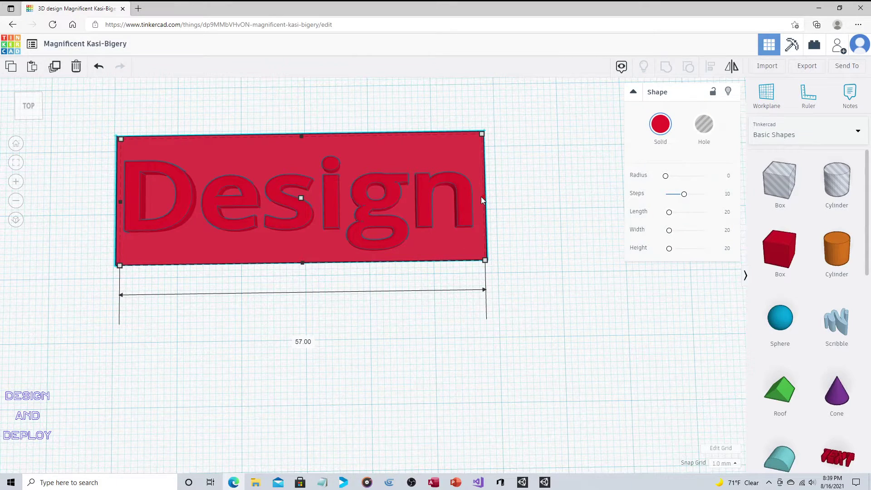
# - Stretch the "Design" text to 17.38 mm deep and reposition it centrally on the plate
pyautogui.click(374, 178)
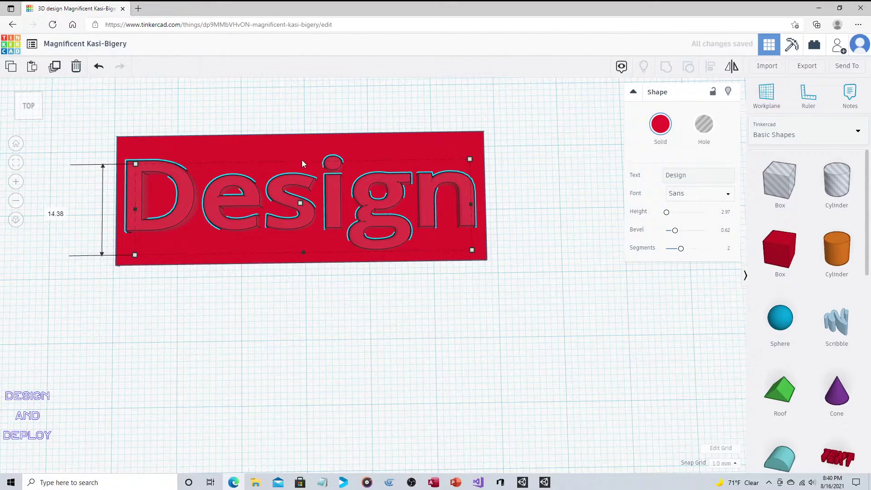
pyautogui.moveTo(301, 155); pyautogui.dragTo(303, 146)
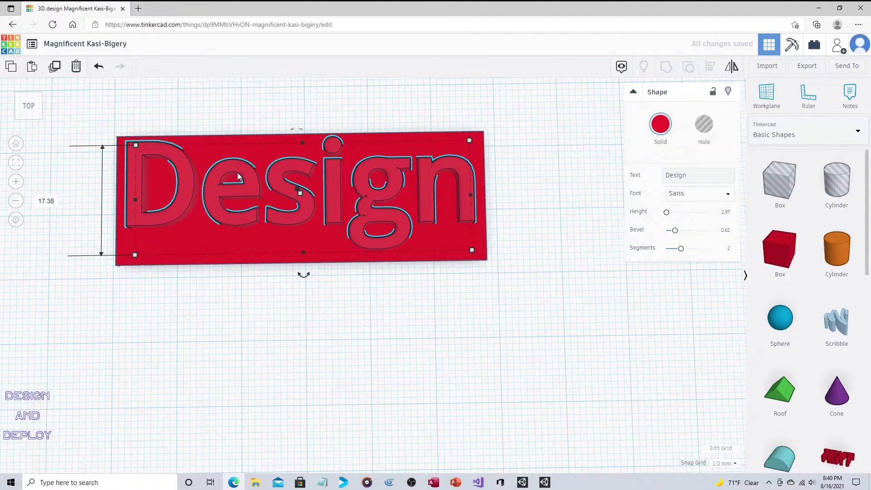
pyautogui.moveTo(242, 182); pyautogui.dragTo(241, 190)
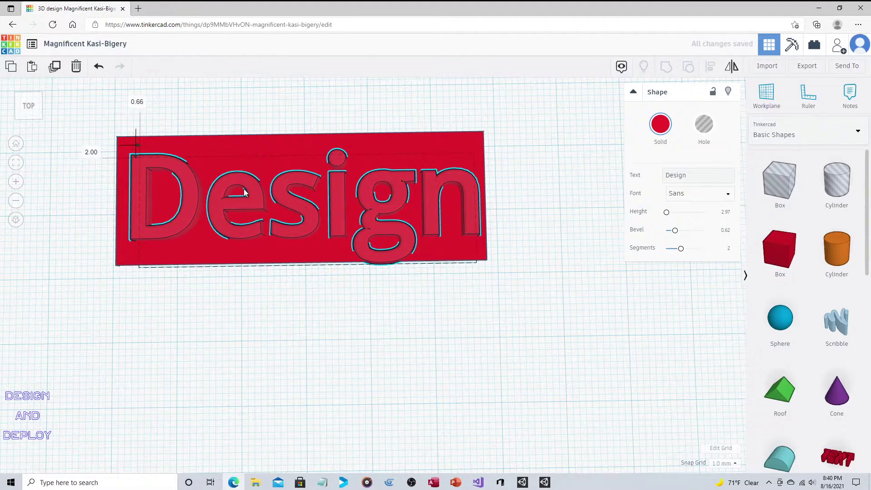
pyautogui.moveTo(290, 88); pyautogui.dragTo(379, 107, button='middle')
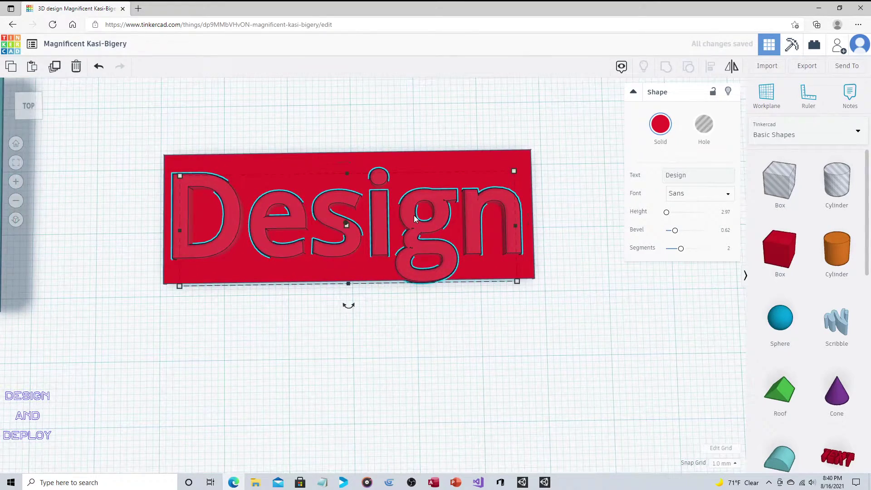
pyautogui.moveTo(413, 215); pyautogui.dragTo(413, 206)
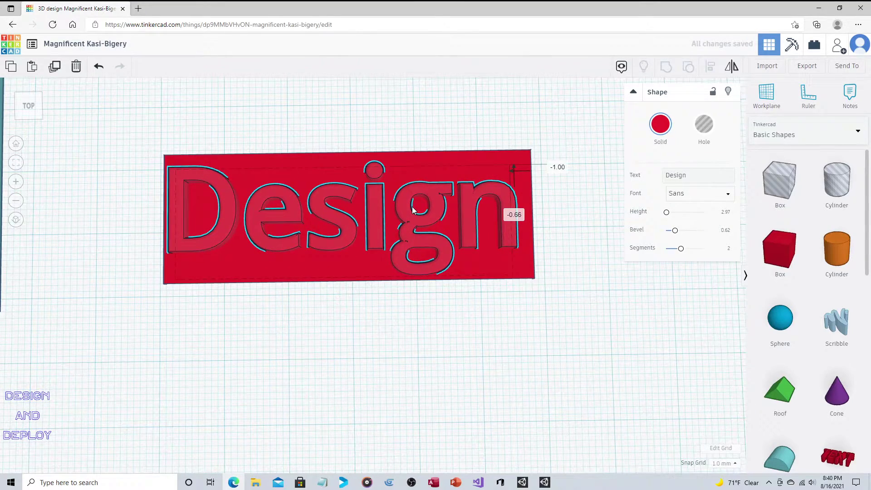
pyautogui.press('Right')
pyautogui.moveTo(487, 298); pyautogui.dragTo(523, 267, button='right')
pyautogui.scroll(5, 523, 267)
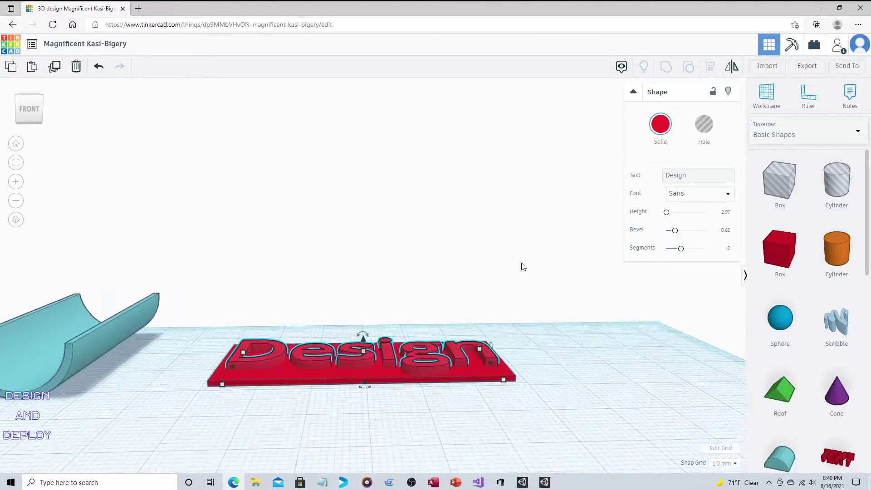
# - Lift the "Design" text 1.00 mm off the workplane above the plate's base
pyautogui.scroll(2, 531, 341)
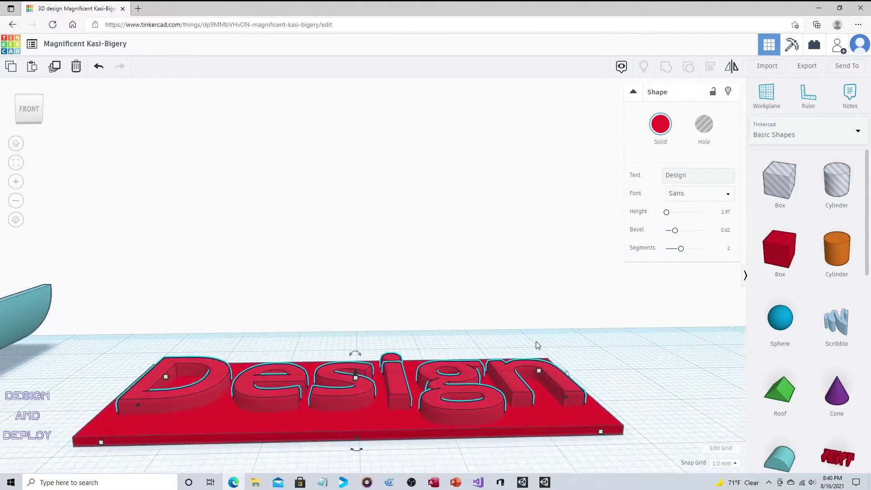
pyautogui.moveTo(359, 372); pyautogui.dragTo(359, 378)
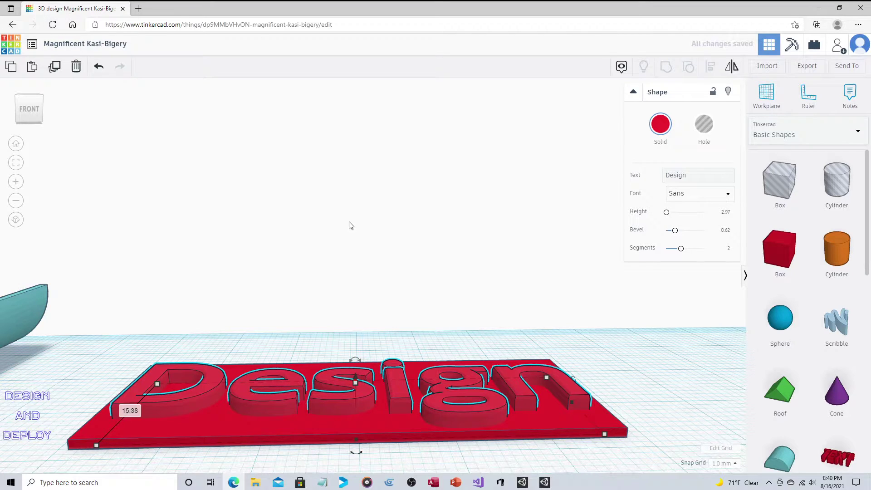
pyautogui.hotkey('ctrl', 'z')
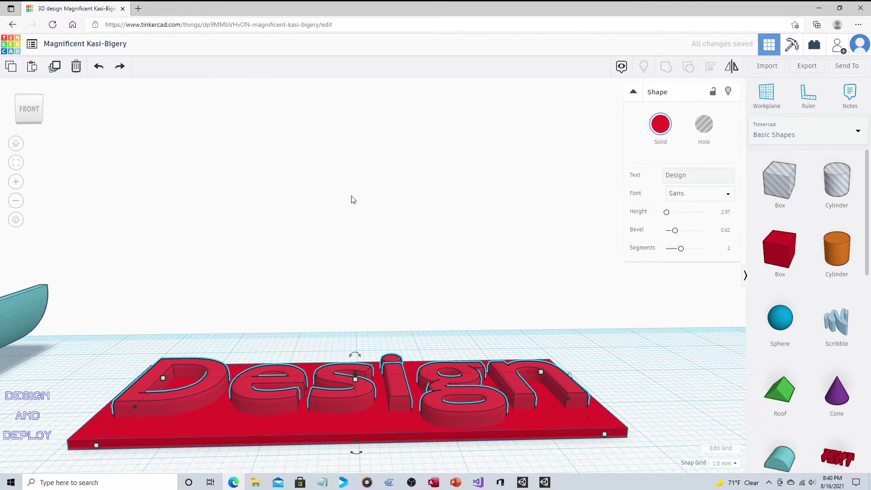
pyautogui.moveTo(355, 372); pyautogui.dragTo(354, 366)
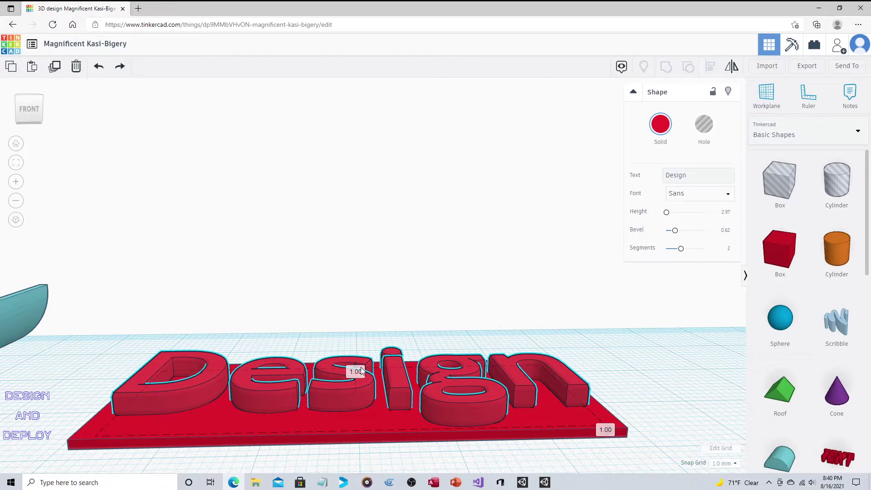
pyautogui.moveTo(361, 367); pyautogui.dragTo(361, 369)
# - Turn the red "Design" text into a hole and group it with the plate beneath it
pyautogui.moveTo(459, 341); pyautogui.dragTo(458, 300, button='middle')
pyautogui.moveTo(459, 304); pyautogui.dragTo(389, 377, button='right')
pyautogui.moveTo(368, 354); pyautogui.dragTo(368, 345)
pyautogui.moveTo(368, 344); pyautogui.dragTo(412, 211, button='right')
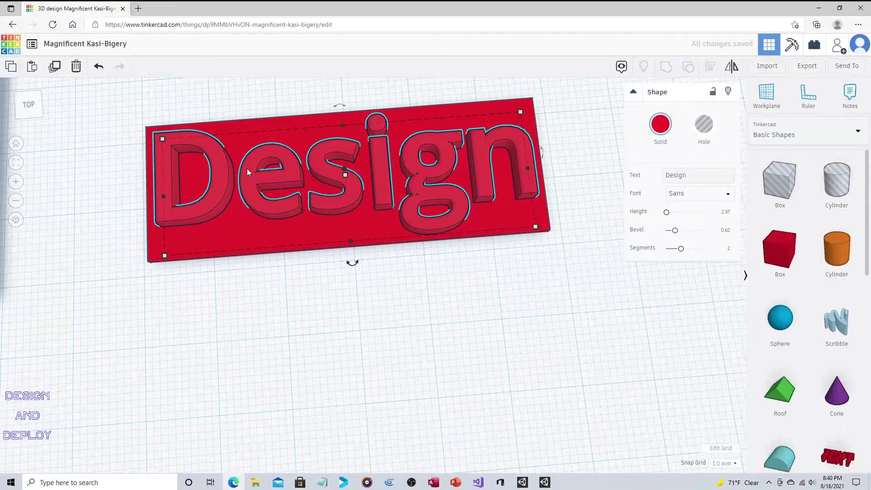
pyautogui.moveTo(298, 241); pyautogui.dragTo(320, 202, button='right')
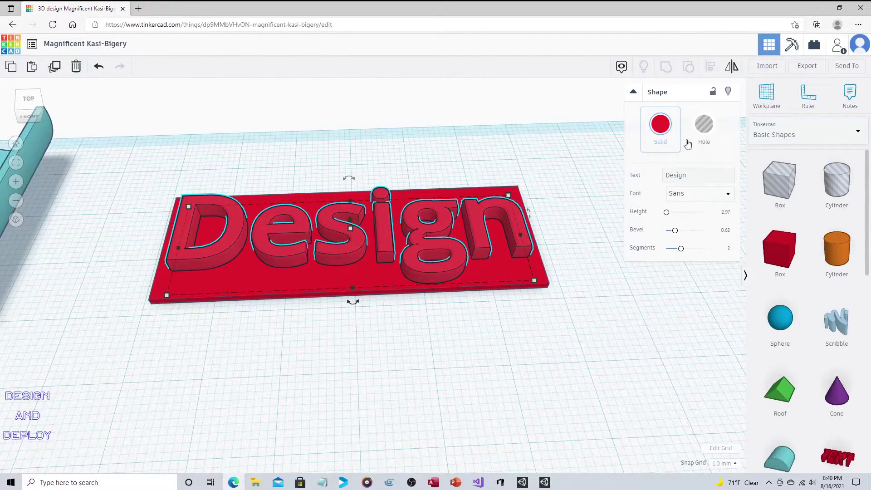
pyautogui.click(703, 124)
pyautogui.moveTo(505, 139); pyautogui.dragTo(514, 173, button='right')
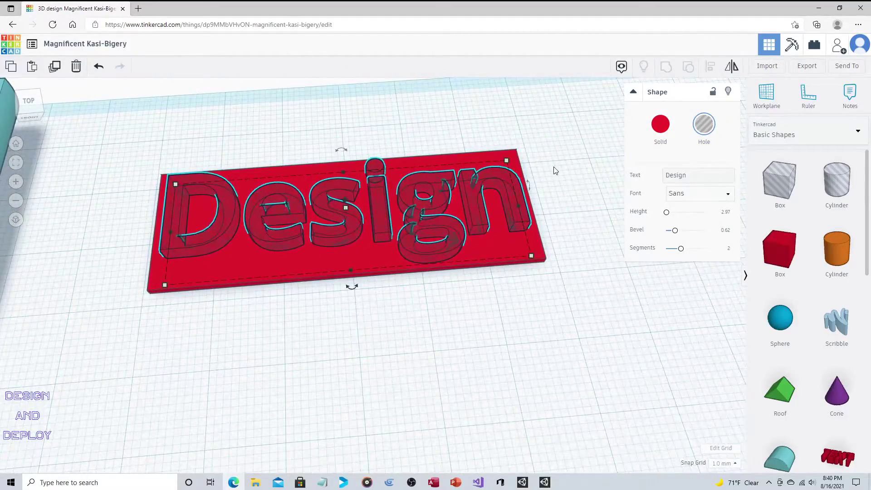
pyautogui.keyDown('shift'); pyautogui.click(158, 274); pyautogui.keyUp('shift')
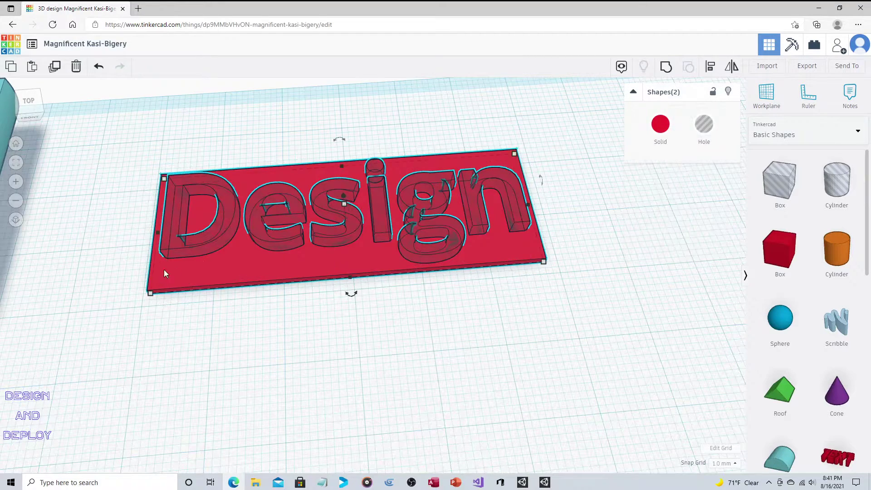
pyautogui.click(662, 68)
pyautogui.click(561, 146)
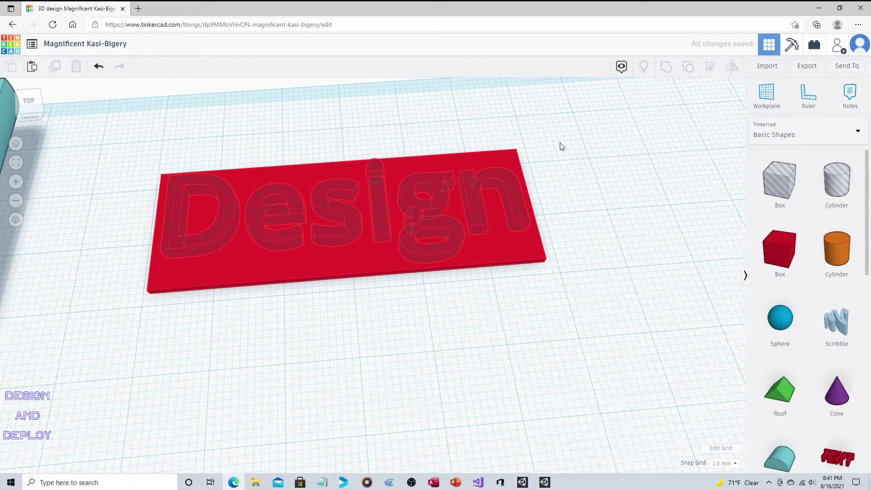
# - Ungroup the plate and the "Design" text and make both shapes solid
pyautogui.moveTo(559, 151); pyautogui.dragTo(534, 133, button='right')
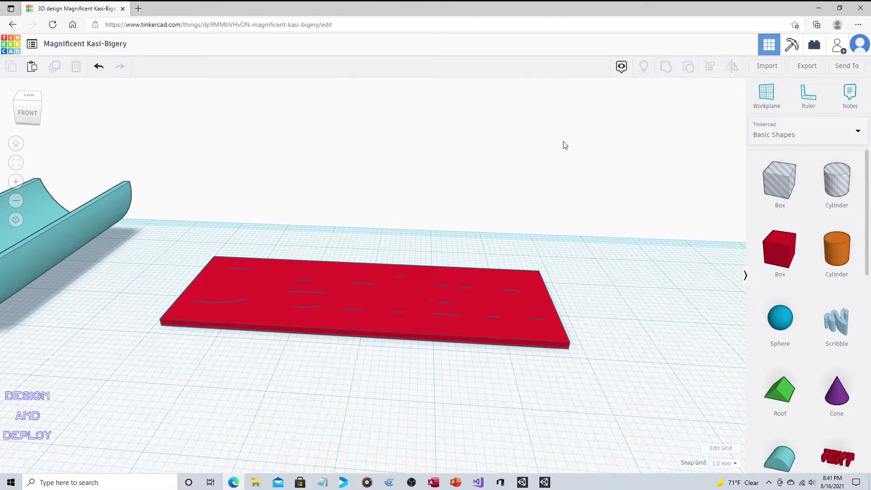
pyautogui.click(528, 335)
pyautogui.click(687, 67)
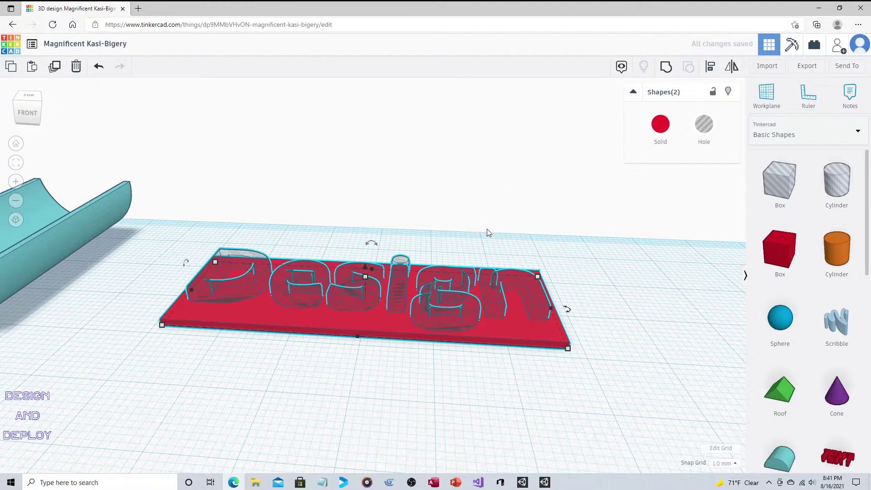
pyautogui.click(660, 125)
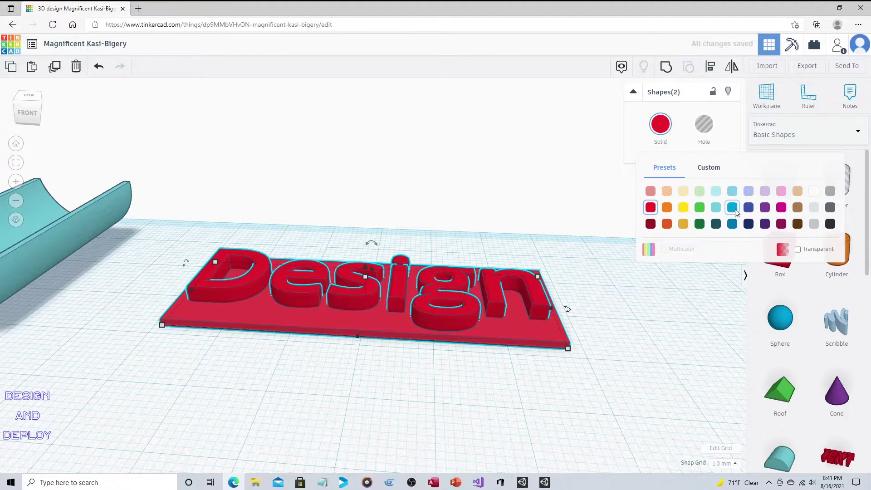
# - Try recolouring the plate and the text together in blue, and undo the colour change
pyautogui.click(732, 208)
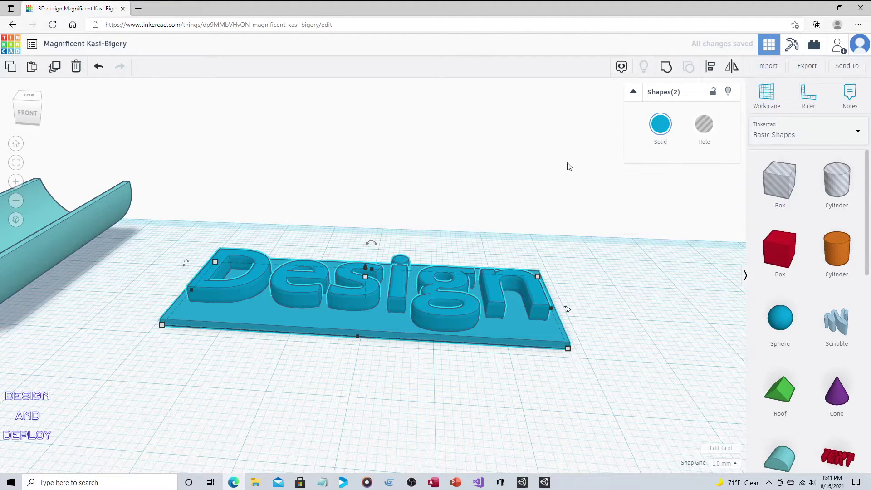
pyautogui.hotkey('ctrl', 'z')
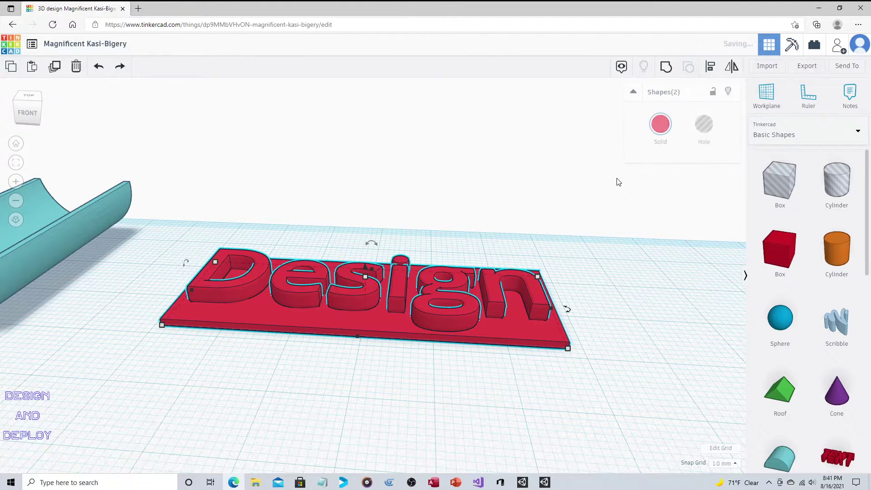
pyautogui.click(568, 248)
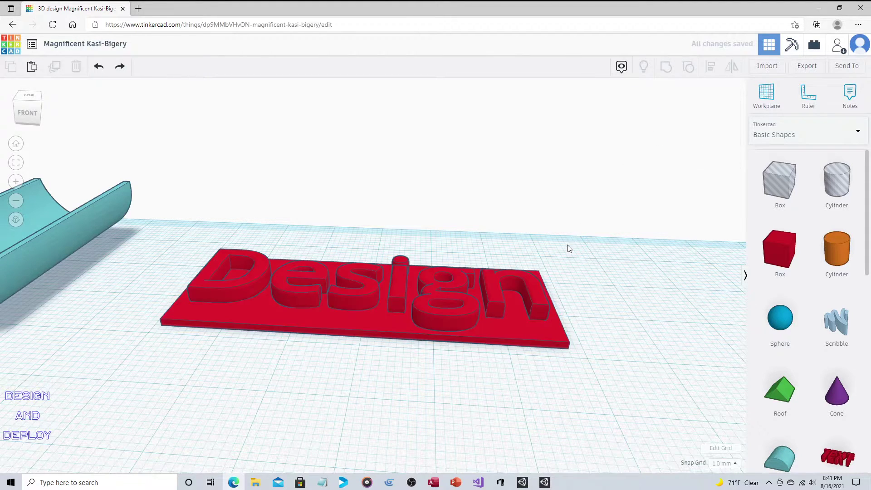
# - Recolour only the "Design" text light teal, leaving the plate out of the selection
pyautogui.click(530, 286)
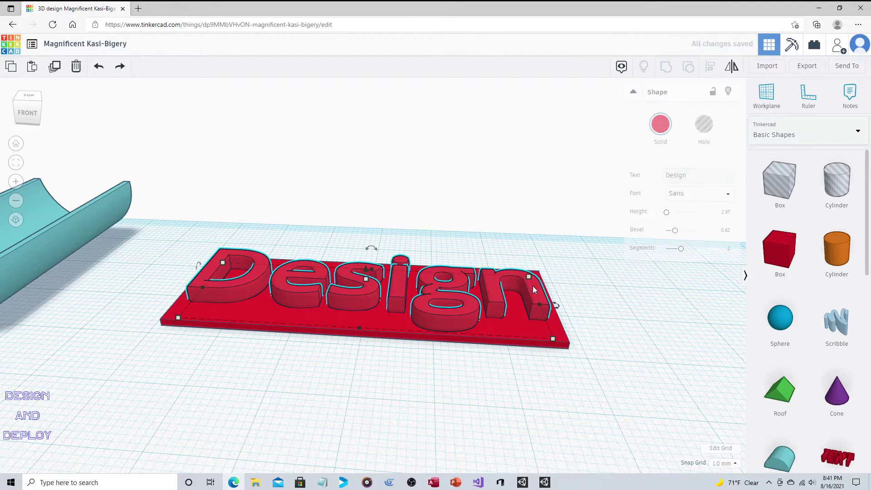
pyautogui.click(662, 128)
pyautogui.click(717, 207)
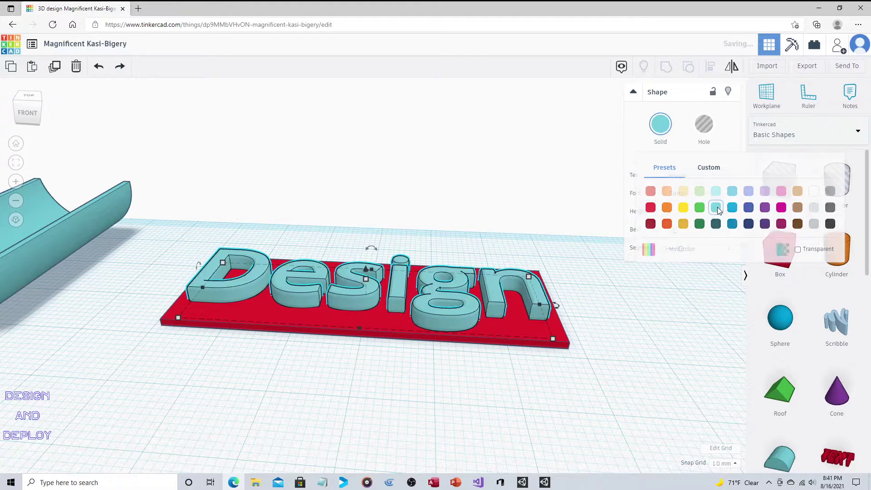
pyautogui.click(609, 285)
pyautogui.moveTo(449, 263); pyautogui.dragTo(353, 334, button='right')
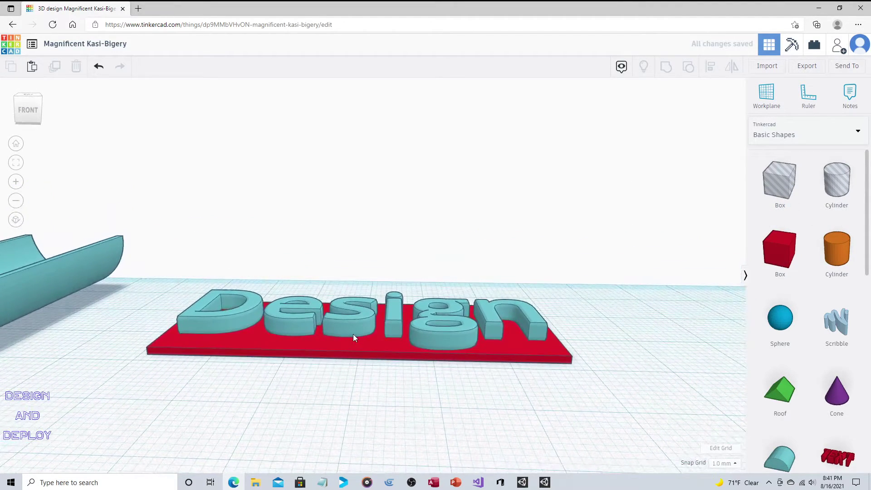
# - Try a depth of 22 mm for the red plate, undo it, and thicken the plate to 2 mm
pyautogui.click(332, 358)
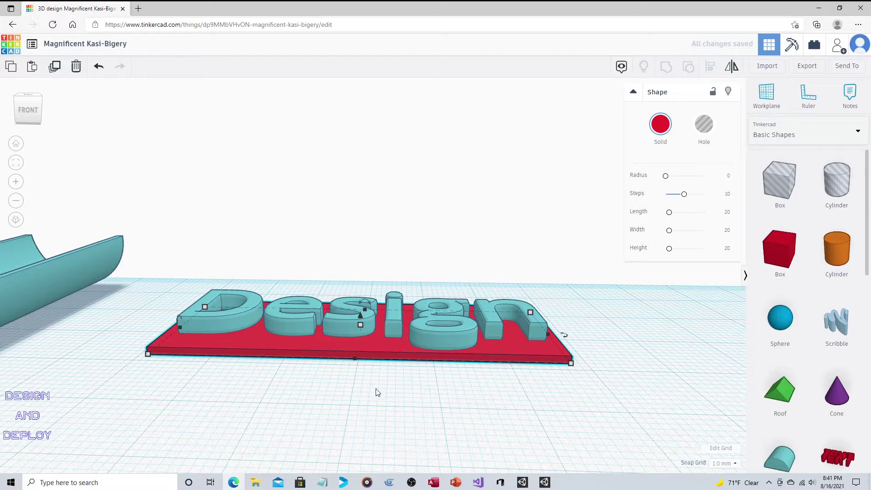
pyautogui.moveTo(357, 336); pyautogui.dragTo(431, 371, button='right')
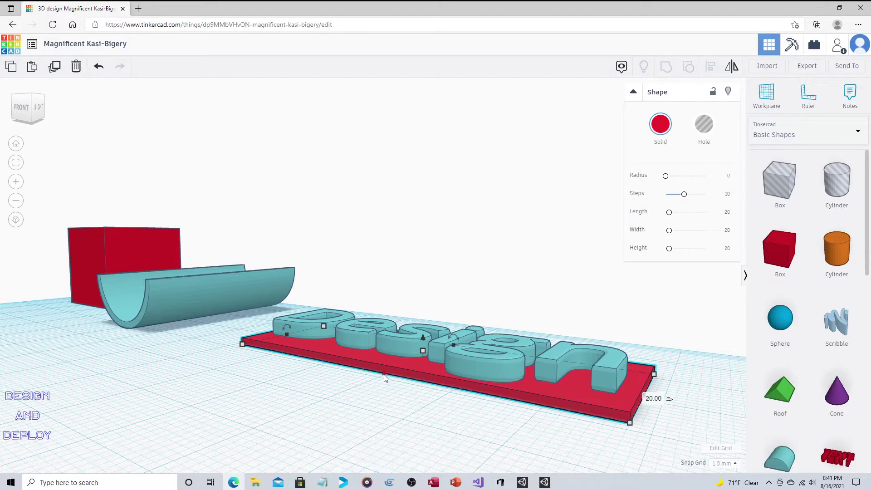
pyautogui.moveTo(383, 377); pyautogui.dragTo(385, 384)
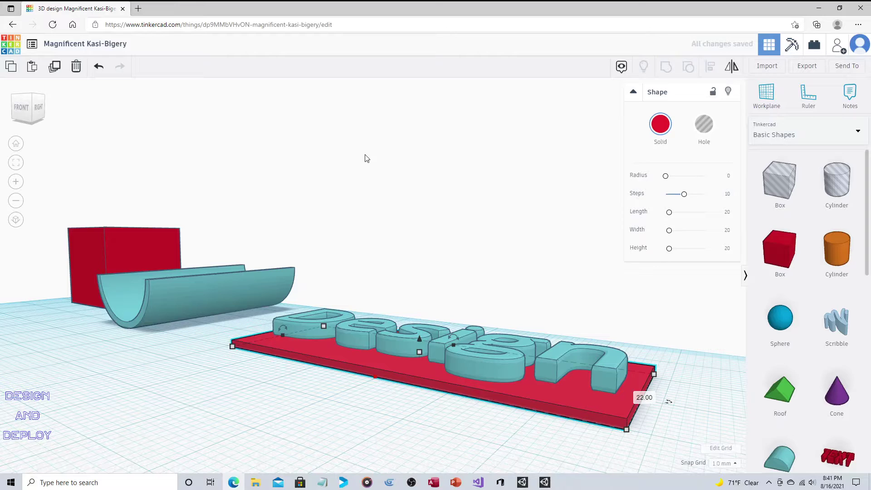
pyautogui.hotkey('ctrl', 'z')
pyautogui.moveTo(643, 396)
pyautogui.mouseDown()
pyautogui.moveTo(647, 407)
pyautogui.moveTo(638, 408)
pyautogui.mouseUp()
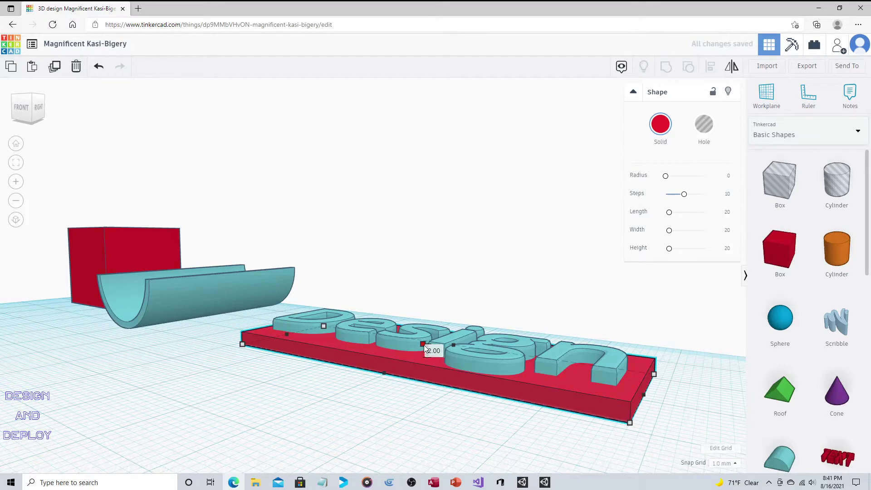
# - Convert the teal "Design" text into a hole and group it with the thickened plate to engrave the lettering
pyautogui.moveTo(401, 274); pyautogui.dragTo(576, 370, button='right')
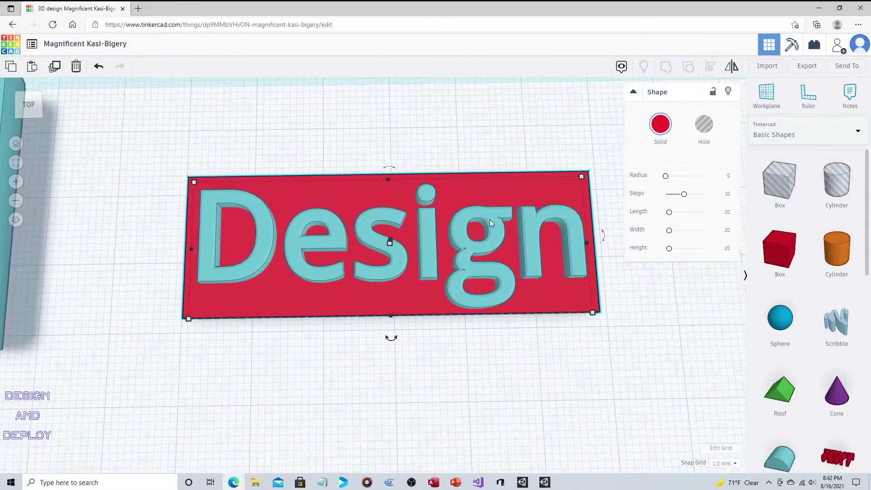
pyautogui.click(462, 218)
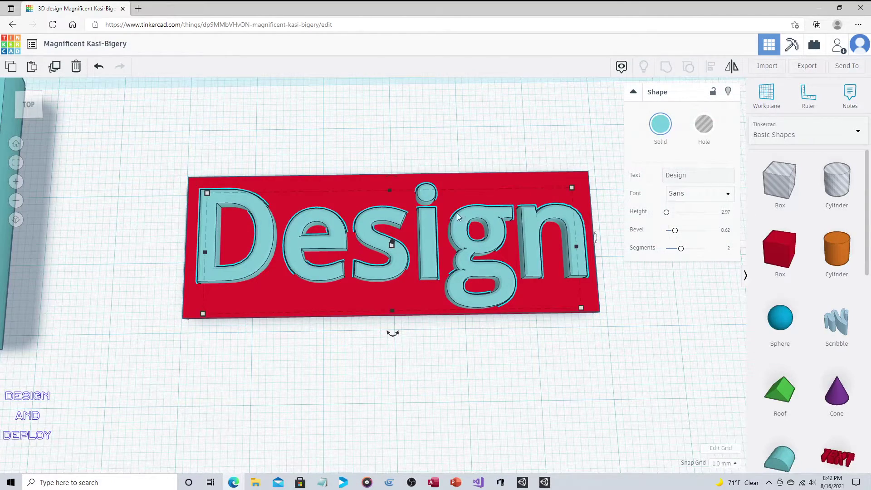
pyautogui.click(704, 126)
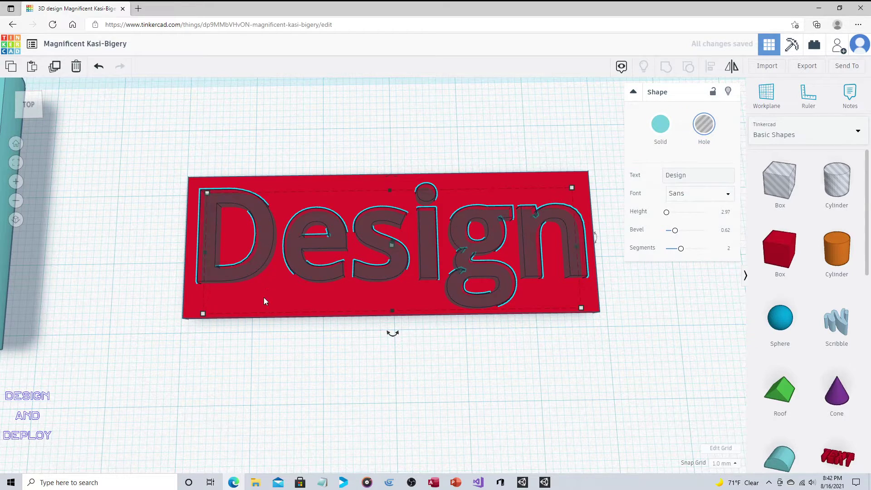
pyautogui.keyDown('shift'); pyautogui.click(197, 294); pyautogui.keyUp('shift')
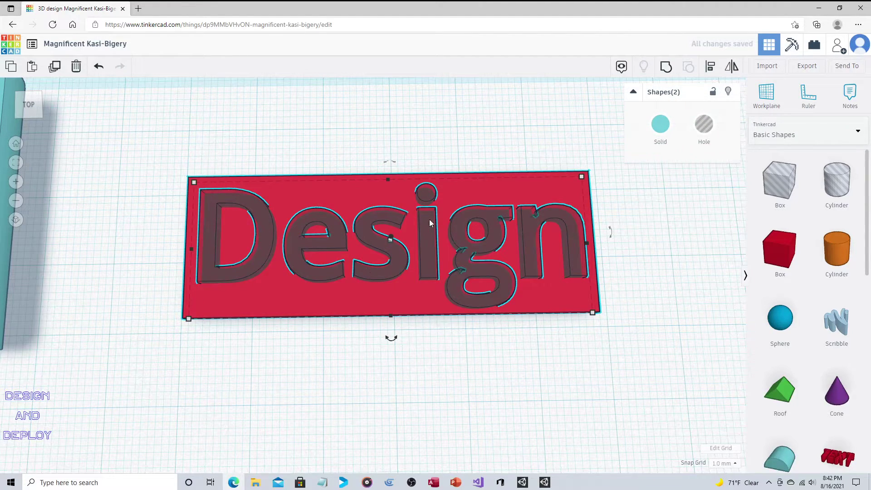
pyautogui.click(666, 69)
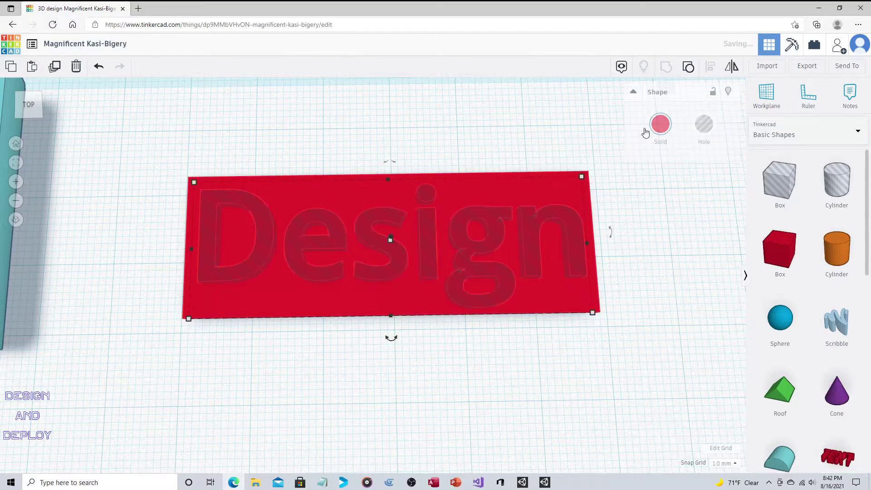
pyautogui.click(654, 234)
# - Move the engraved plate 12 mm towards the trough and 6 mm towards the back of the workplane
pyautogui.moveTo(653, 233)
pyautogui.mouseDown(button='right')
pyautogui.moveTo(482, 162)
pyautogui.moveTo(371, 129)
pyautogui.moveTo(381, 107)
pyautogui.moveTo(433, 147)
pyautogui.moveTo(564, 218)
pyautogui.moveTo(628, 231)
pyautogui.moveTo(647, 220)
pyautogui.mouseUp(button='right')
pyautogui.scroll(-4, 605, 244)
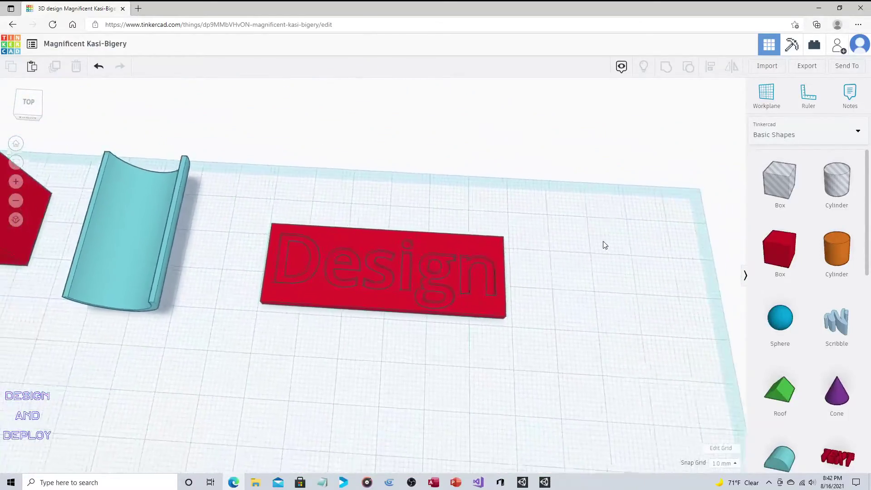
pyautogui.scroll(-2, 603, 241)
pyautogui.moveTo(585, 258); pyautogui.dragTo(674, 287, button='middle')
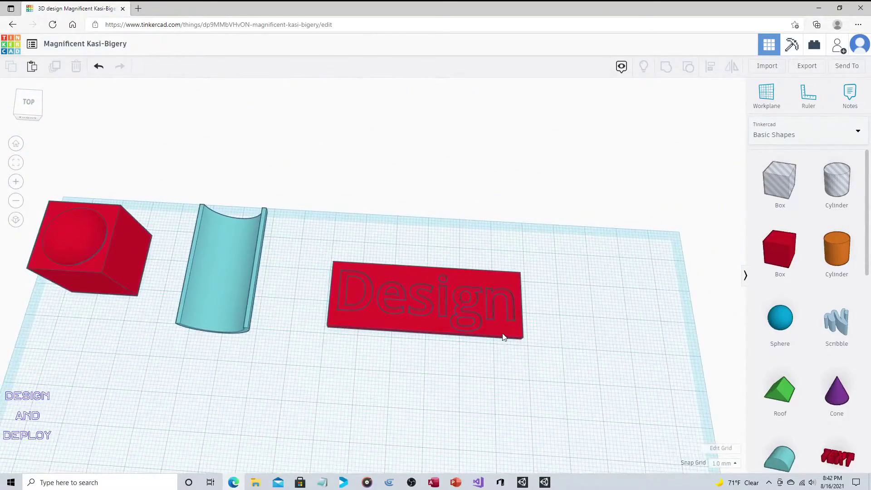
pyautogui.moveTo(503, 337); pyautogui.dragTo(480, 336)
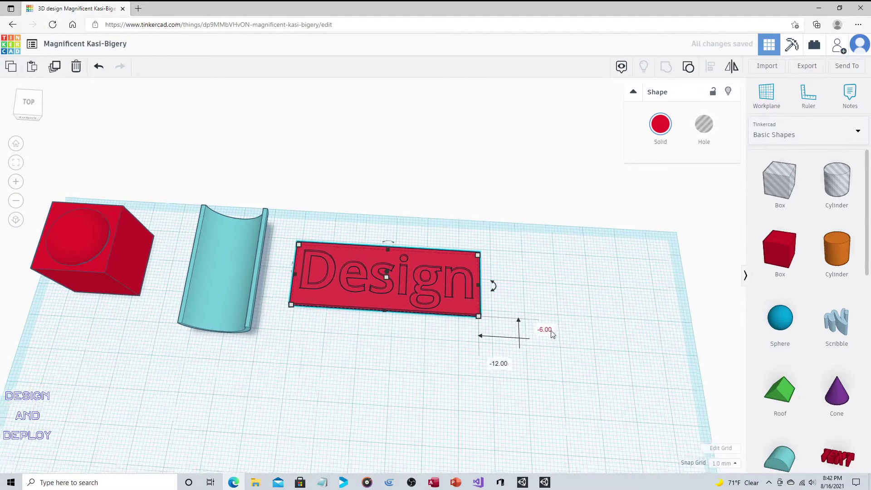
pyautogui.scroll(-3, 552, 334)
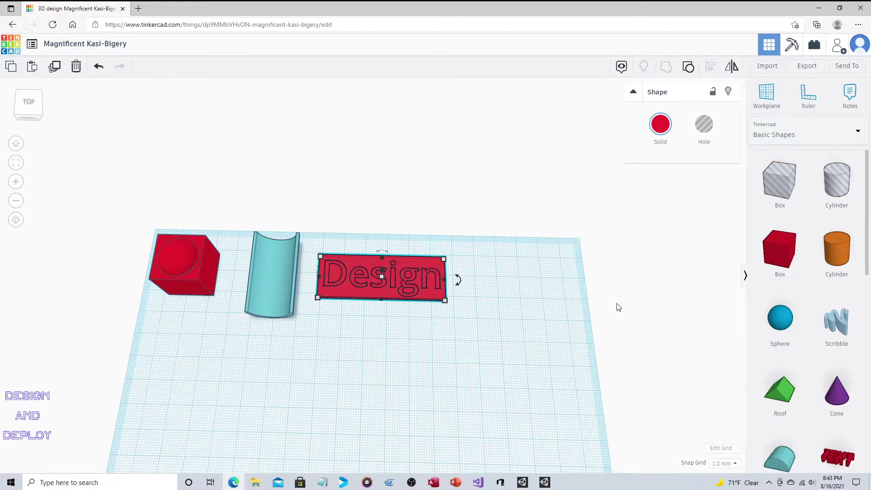
# - Place a green Roof shape on the workplane beside the engraved plate, on the side away from the trough
pyautogui.moveTo(618, 305); pyautogui.dragTo(632, 261, button='right')
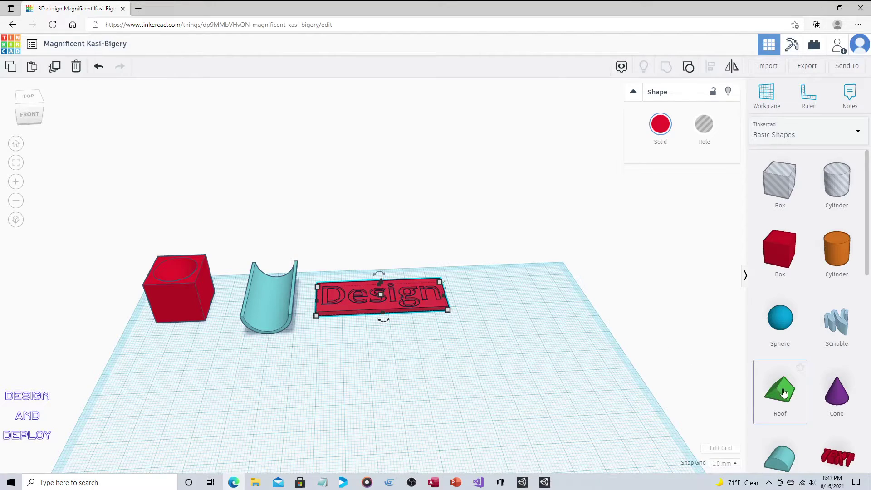
pyautogui.moveTo(781, 391); pyautogui.dragTo(494, 278)
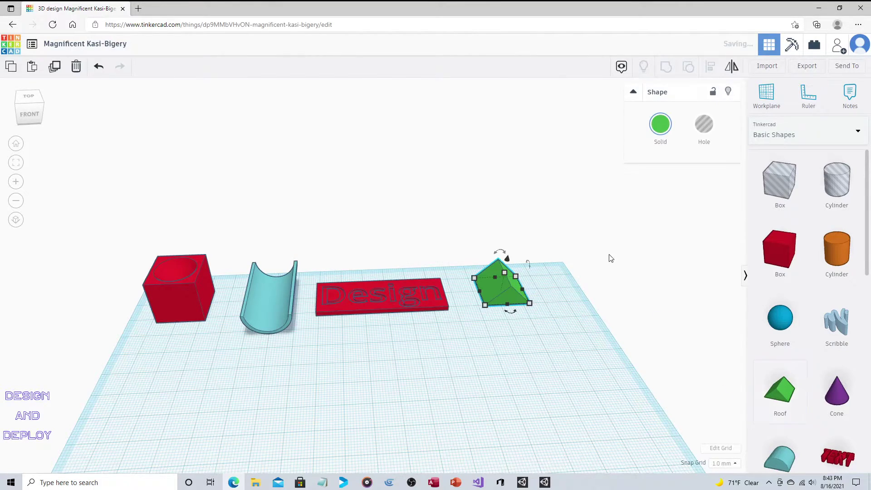
pyautogui.moveTo(609, 256); pyautogui.dragTo(599, 243, button='right')
pyautogui.scroll(5, 603, 246)
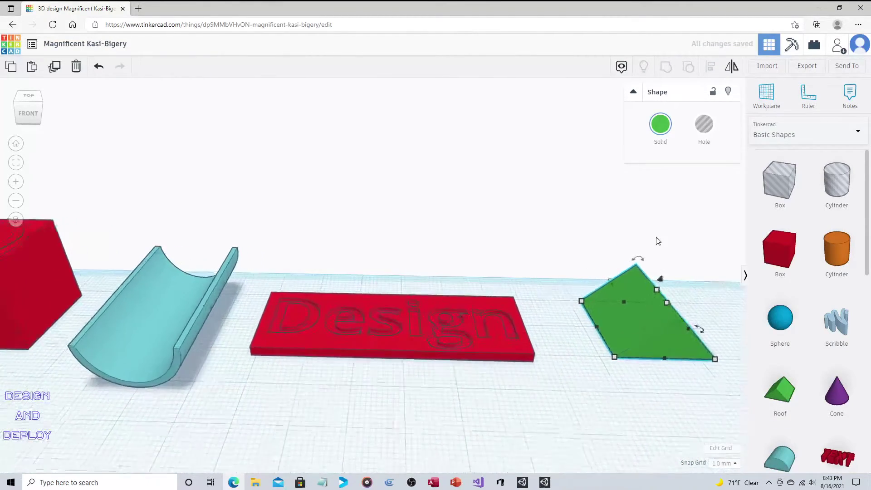
pyautogui.moveTo(541, 236); pyautogui.dragTo(569, 234, button='right')
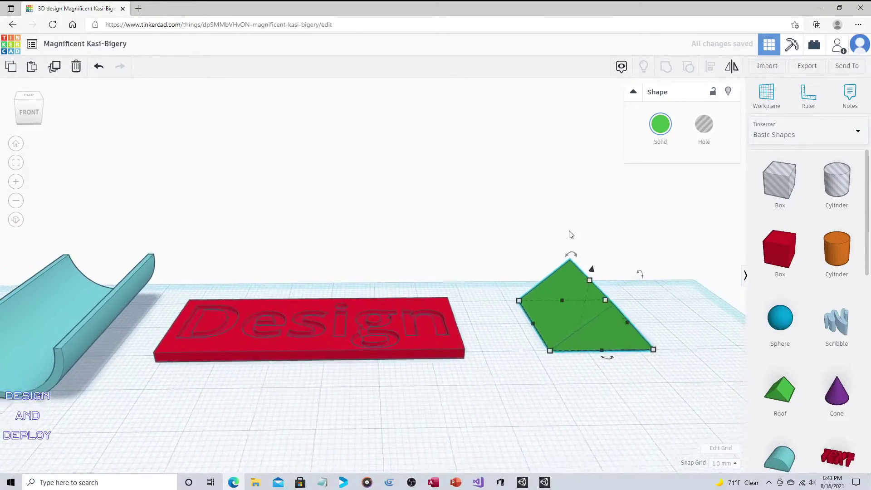
# - Duplicate the green roof in place and shrink the copy's base to 18 by 18 mm
pyautogui.scroll(-3, 597, 229)
pyautogui.moveTo(386, 261); pyautogui.dragTo(337, 278, button='middle')
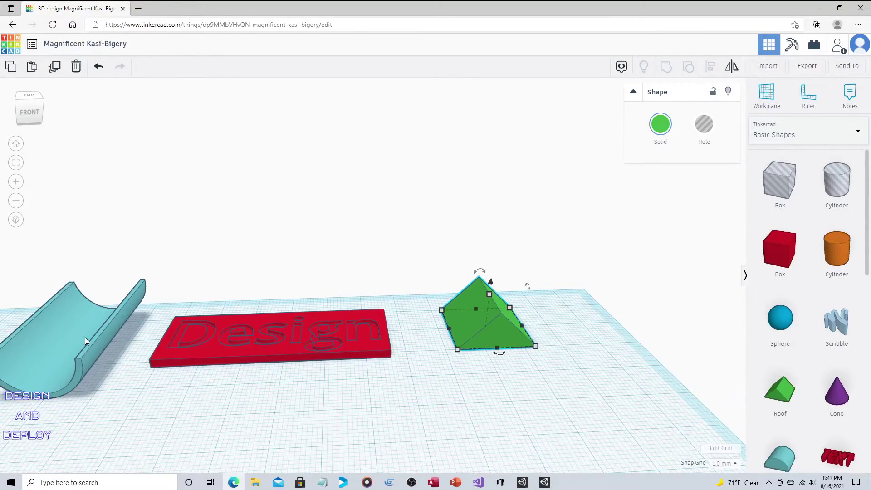
pyautogui.scroll(4, 656, 336)
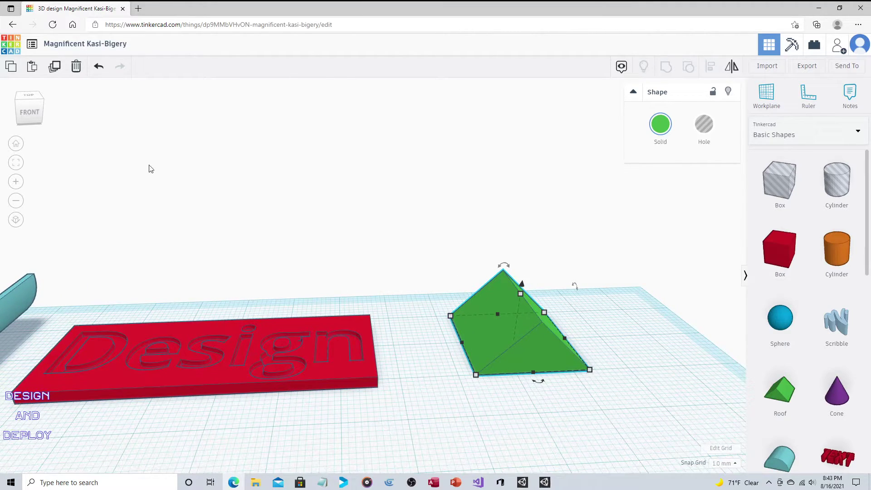
pyautogui.click(54, 67)
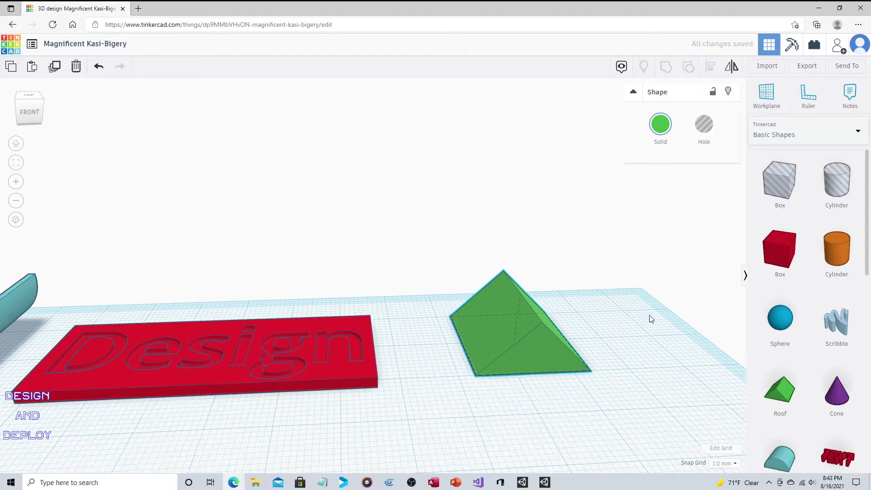
pyautogui.moveTo(649, 315); pyautogui.dragTo(600, 299, button='right')
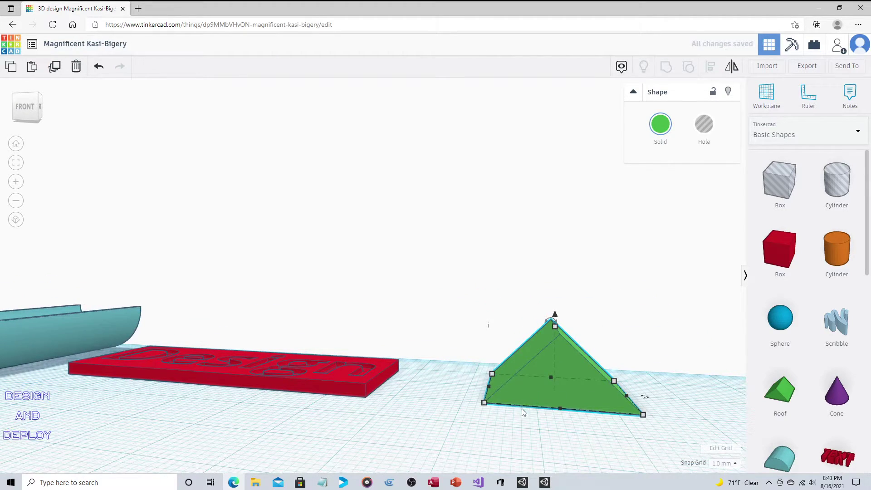
pyautogui.moveTo(484, 403); pyautogui.dragTo(499, 400)
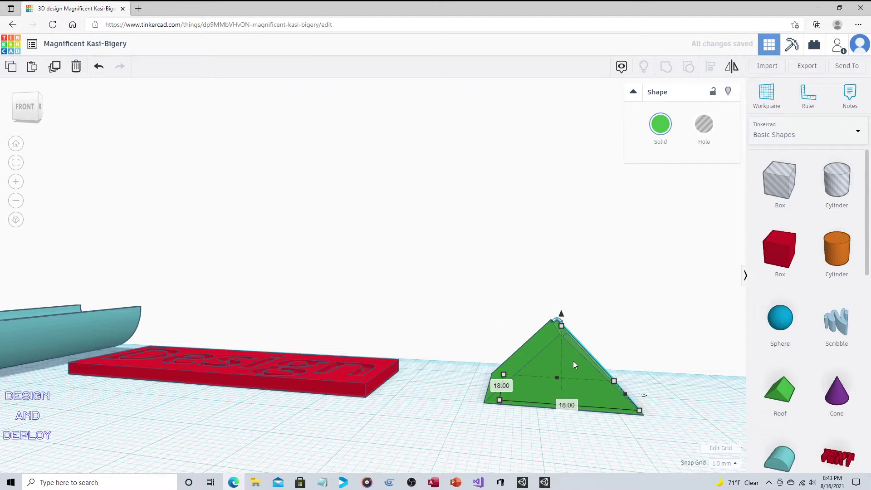
# - Lengthen the smaller roof copy in both directions so it sticks out past both ends of the outer roof
pyautogui.moveTo(573, 363); pyautogui.dragTo(563, 363)
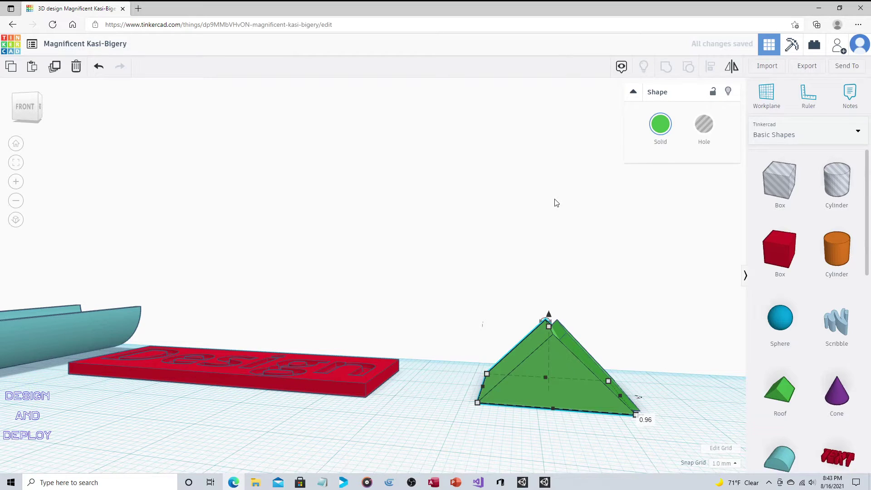
pyautogui.hotkey('ctrl', 'z')
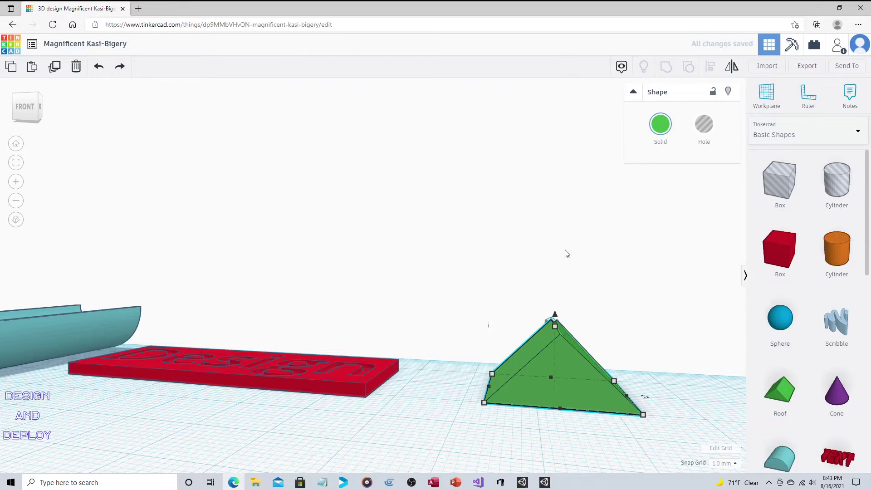
pyautogui.click(573, 345)
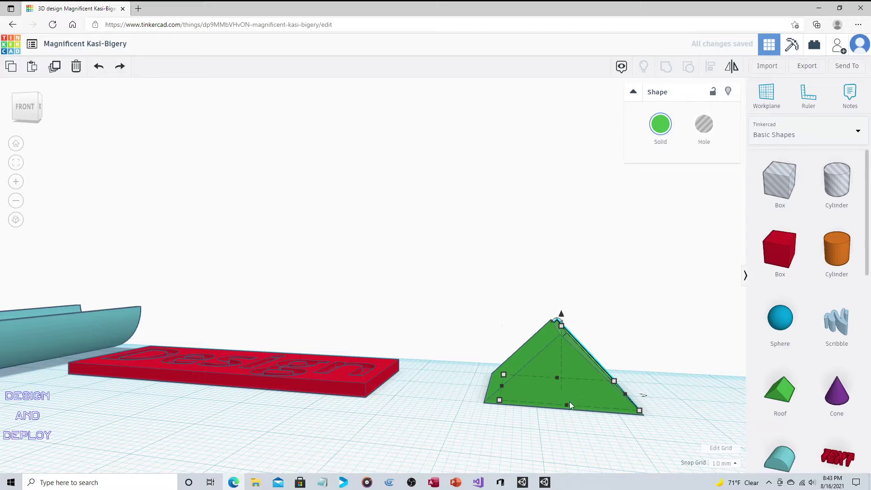
pyautogui.moveTo(567, 404); pyautogui.dragTo(572, 420)
pyautogui.moveTo(694, 371); pyautogui.dragTo(777, 394, button='right')
pyautogui.moveTo(445, 321); pyautogui.dragTo(562, 264, button='right')
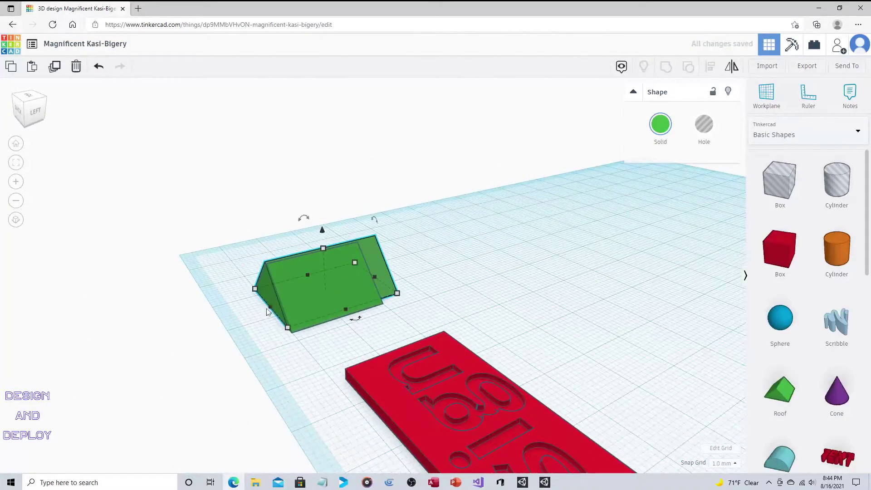
pyautogui.moveTo(274, 304); pyautogui.dragTo(259, 309)
pyautogui.moveTo(481, 255); pyautogui.dragTo(492, 300, button='right')
pyautogui.moveTo(414, 232); pyautogui.dragTo(401, 218, button='right')
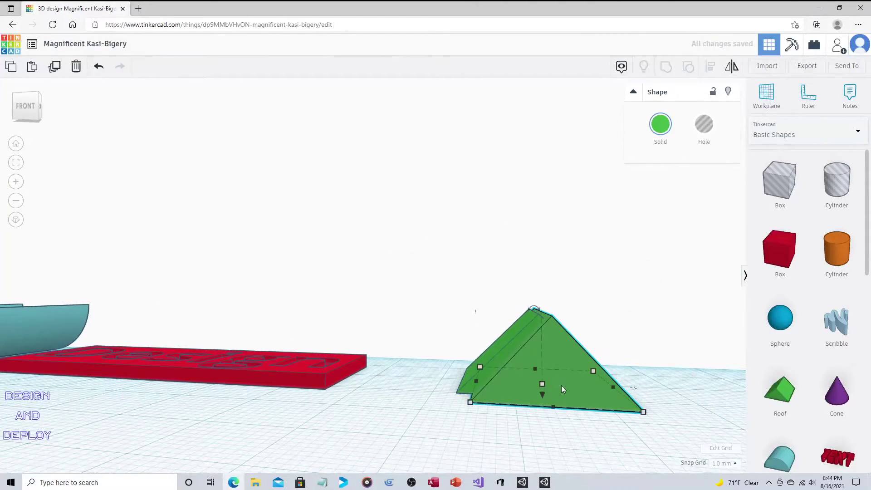
# - Shift the smaller roof 1 mm towards the engraved plate and raise its base to make it 9 mm high
pyautogui.moveTo(562, 385); pyautogui.dragTo(553, 384)
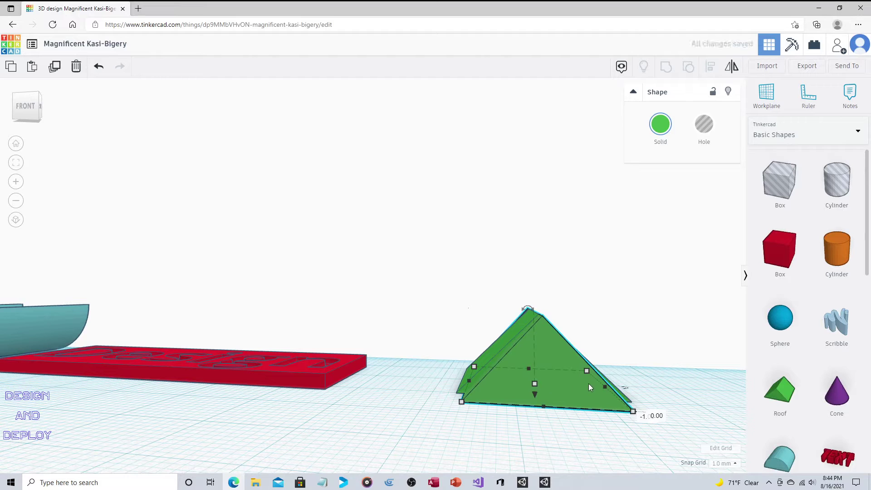
pyautogui.moveTo(654, 291)
pyautogui.mouseDown(button='right')
pyautogui.moveTo(613, 294)
pyautogui.moveTo(649, 295)
pyautogui.mouseUp(button='right')
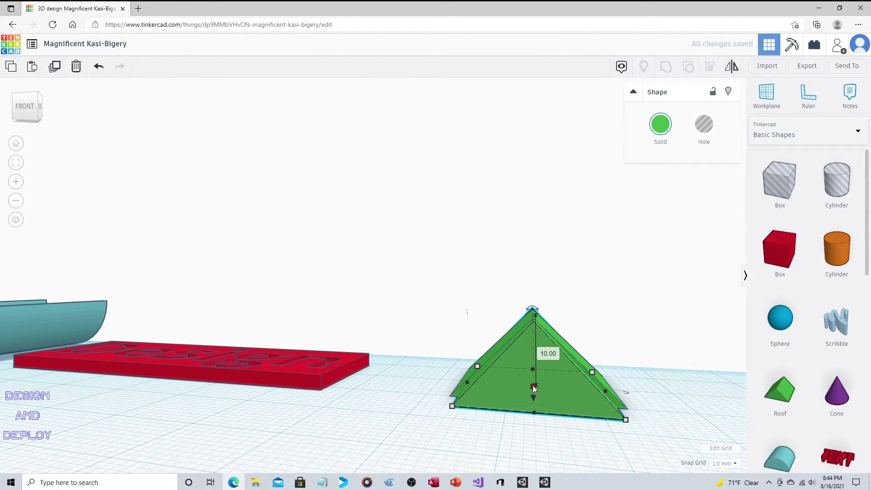
pyautogui.moveTo(531, 391); pyautogui.dragTo(583, 352, button='right')
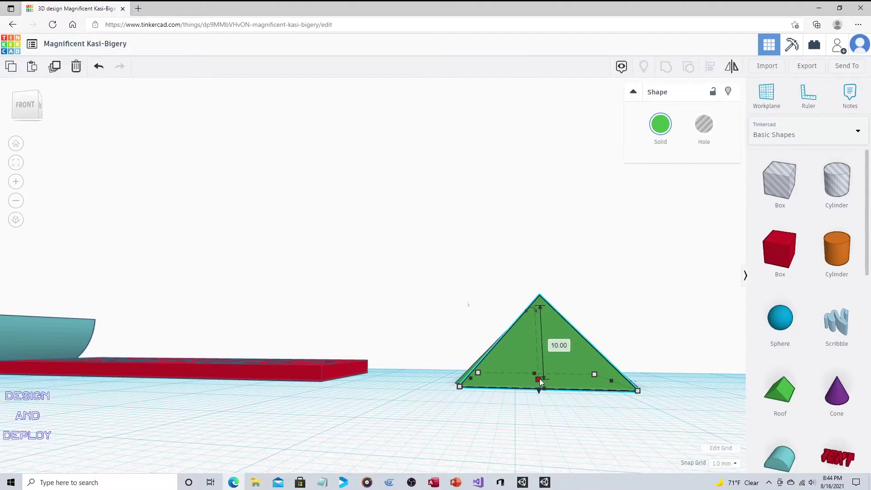
pyautogui.moveTo(539, 379); pyautogui.dragTo(539, 374)
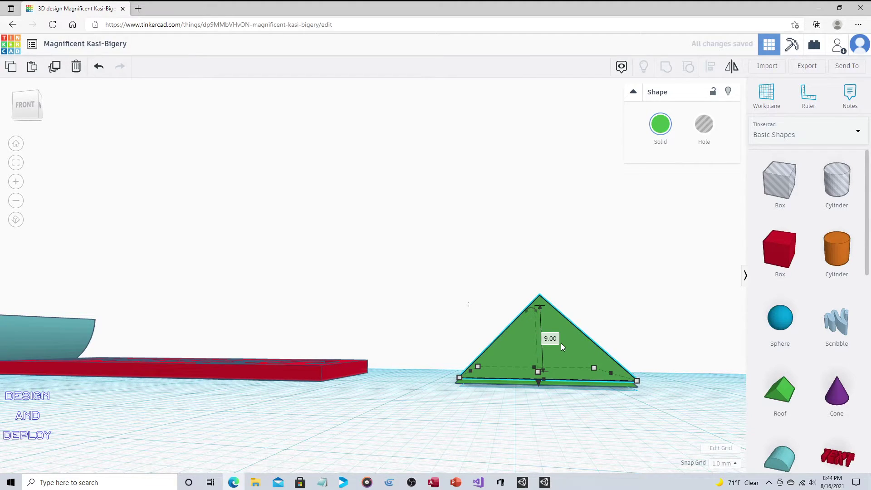
pyautogui.moveTo(560, 343)
pyautogui.mouseDown()
pyautogui.moveTo(570, 366)
pyautogui.moveTo(570, 342)
pyautogui.mouseUp()
# - Resize the smaller roof to 16 mm wide and 27 mm long, and lower its peak slightly
pyautogui.scroll(-4, 552, 334)
pyautogui.moveTo(553, 335); pyautogui.dragTo(667, 436, button='right')
pyautogui.moveTo(549, 345); pyautogui.dragTo(458, 291)
pyautogui.moveTo(593, 280); pyautogui.dragTo(461, 241, button='right')
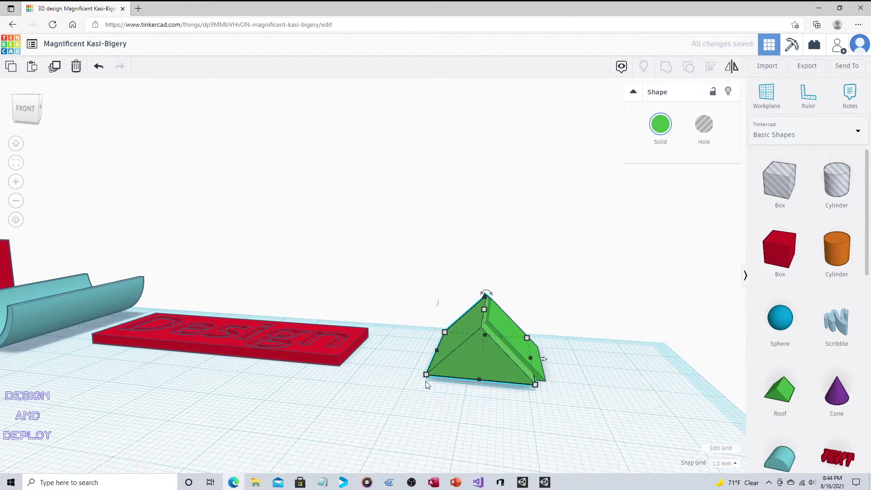
pyautogui.moveTo(426, 374); pyautogui.dragTo(438, 377)
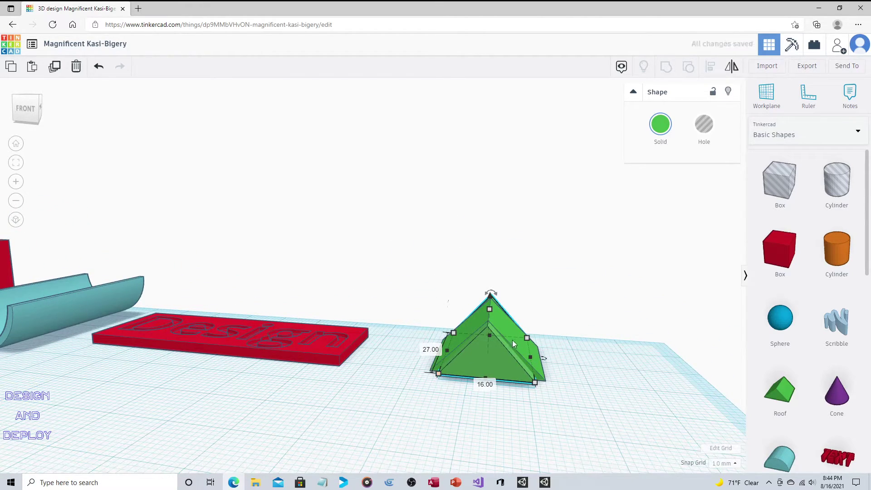
pyautogui.moveTo(489, 310); pyautogui.dragTo(491, 318)
# - Convert the smaller roof into a hole and group it with the outer roof to cut a triangular tunnel
pyautogui.moveTo(573, 342); pyautogui.dragTo(515, 368, button='right')
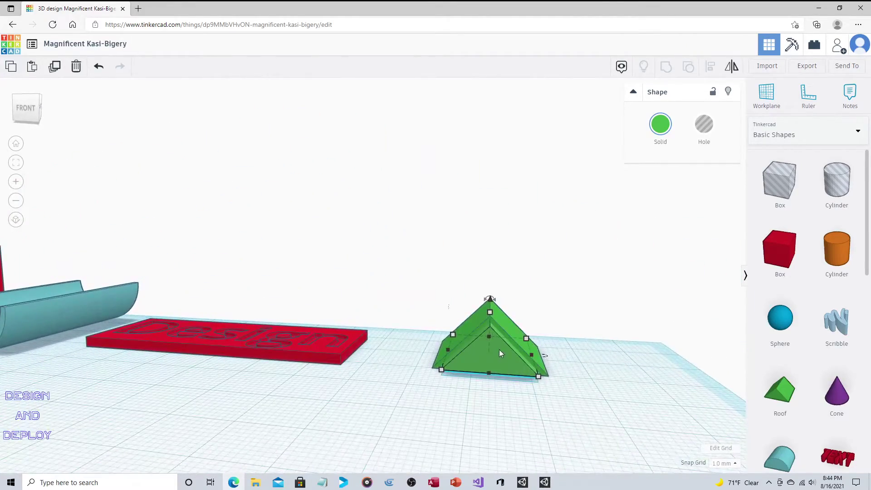
pyautogui.moveTo(510, 242); pyautogui.dragTo(564, 255, button='right')
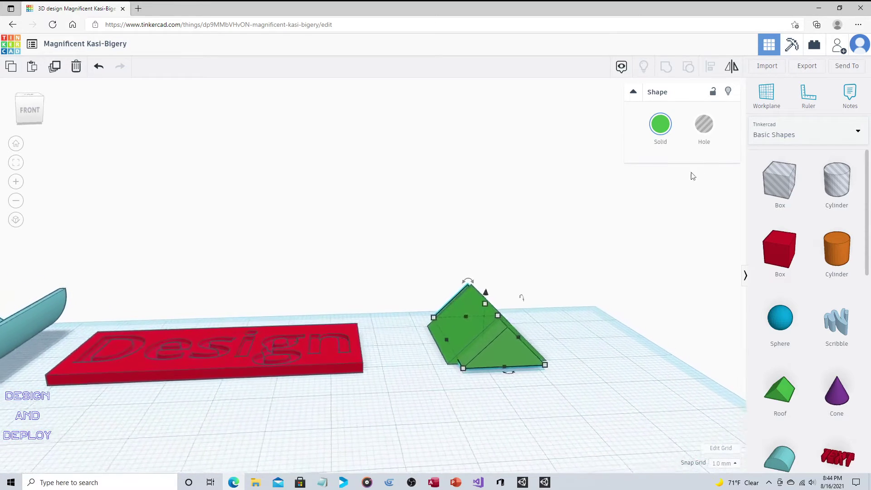
pyautogui.click(703, 131)
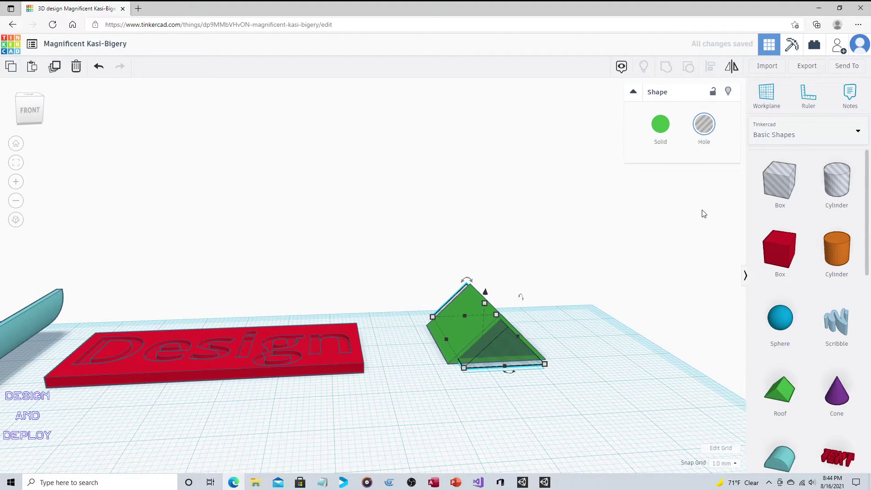
pyautogui.keyDown('shift'); pyautogui.click(451, 356); pyautogui.keyUp('shift')
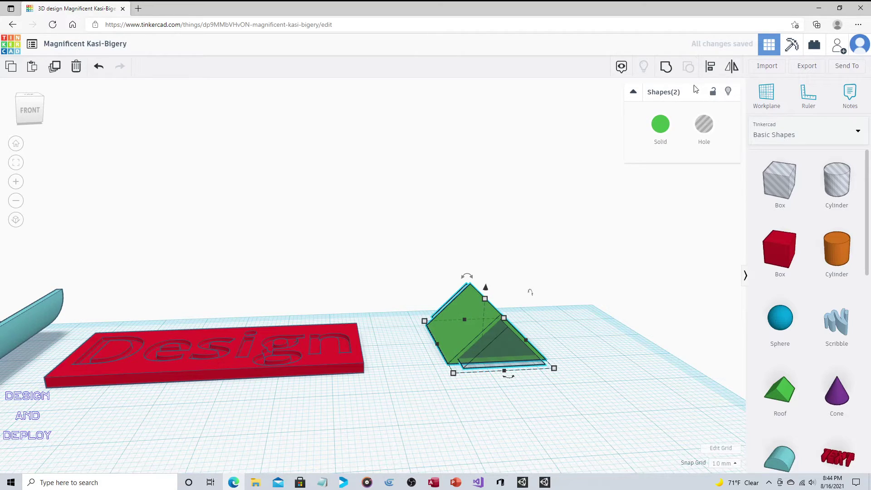
pyautogui.click(666, 66)
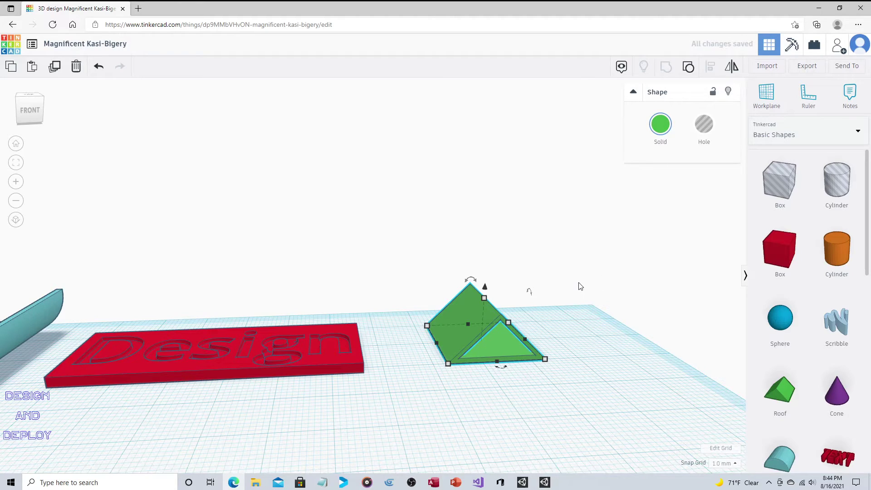
# - Try rotating the hollowed roof by -7° on the workplane and undo the rotation
pyautogui.click(584, 265)
pyautogui.moveTo(585, 267); pyautogui.dragTo(535, 302, button='right')
pyautogui.scroll(-3, 556, 297)
pyautogui.moveTo(534, 302); pyautogui.dragTo(651, 304, button='middle')
pyautogui.click(534, 312)
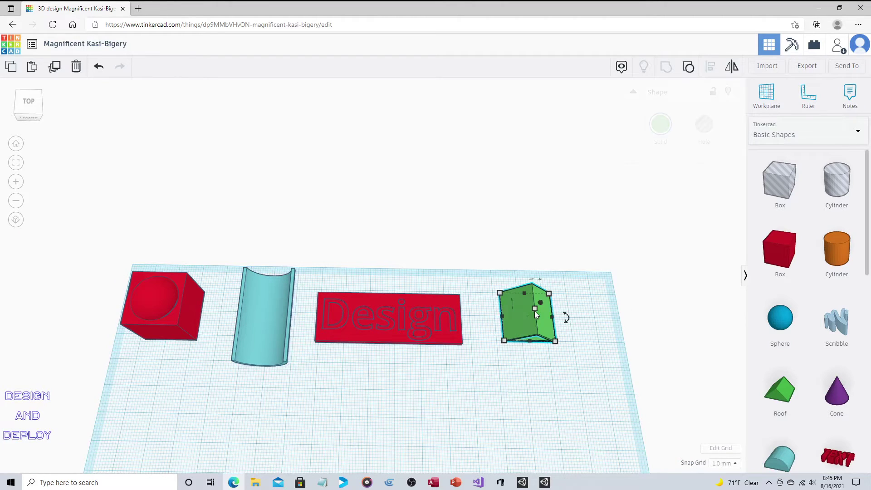
pyautogui.moveTo(566, 319)
pyautogui.moveTo(566, 319)
pyautogui.mouseDown()
pyautogui.moveTo(576, 301)
pyautogui.moveTo(567, 328)
pyautogui.mouseUp()
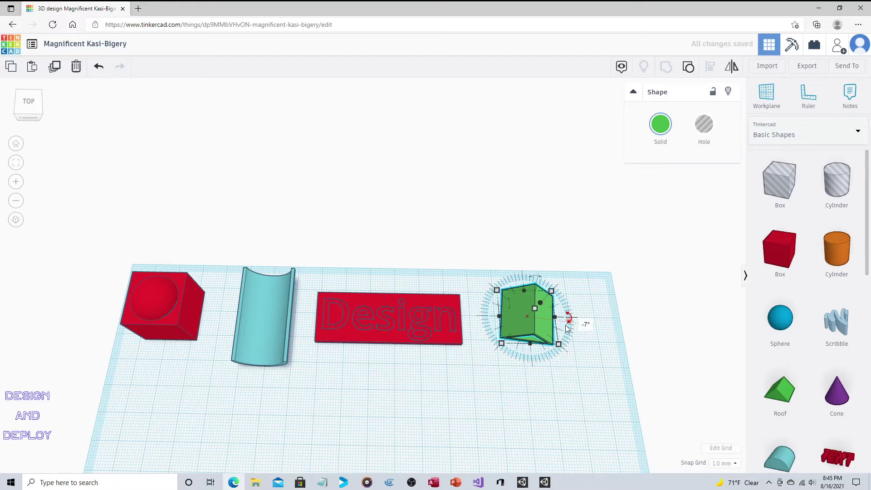
pyautogui.hotkey('ctrl', 'z')
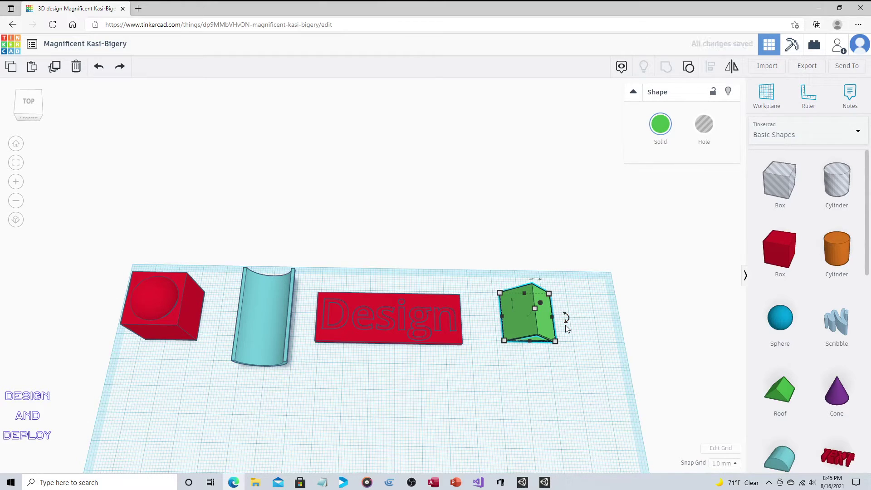